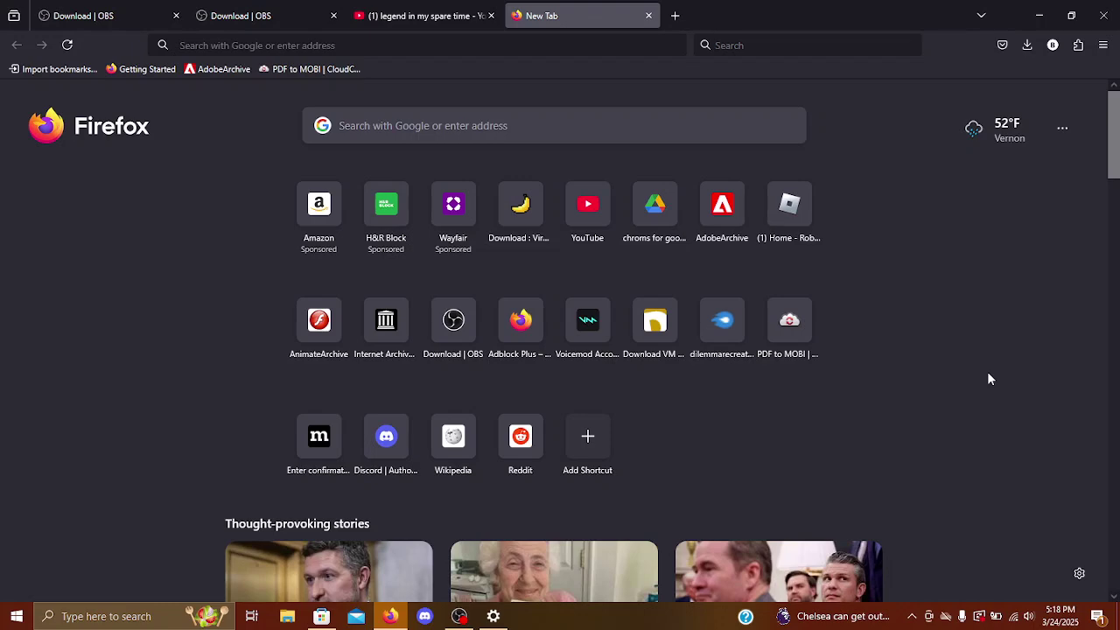
Copy the share link for Dingleberry Haze's 'Legend In My Spare Time' video, then return to the new tab
{"action": "left_click", "coordinate": [427, 15]}
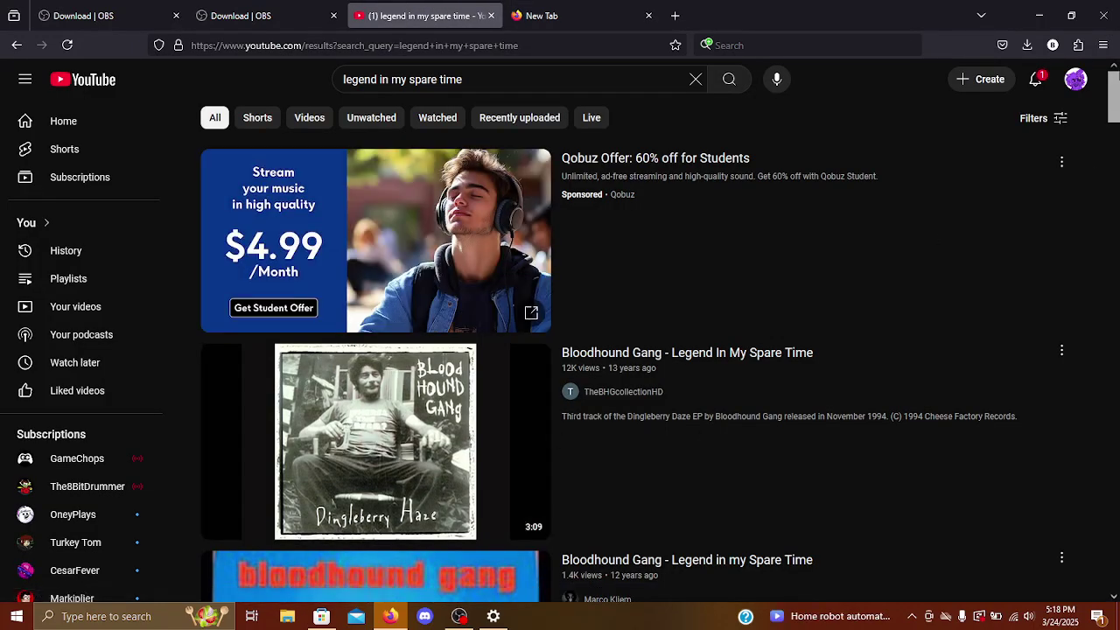
{"action": "scroll", "coordinate": [1115, 88], "scroll_direction": "down", "scroll_amount": 5}
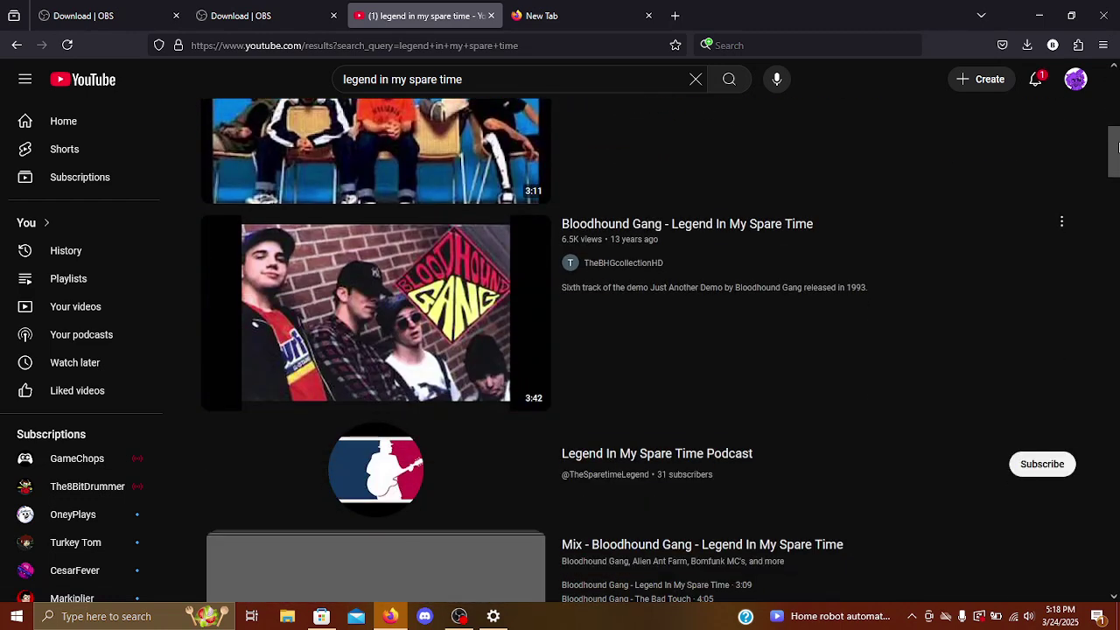
{"action": "scroll", "coordinate": [1055, 278], "scroll_direction": "up", "scroll_amount": 4}
{"action": "scroll", "coordinate": [1055, 277], "scroll_direction": "down", "scroll_amount": 1}
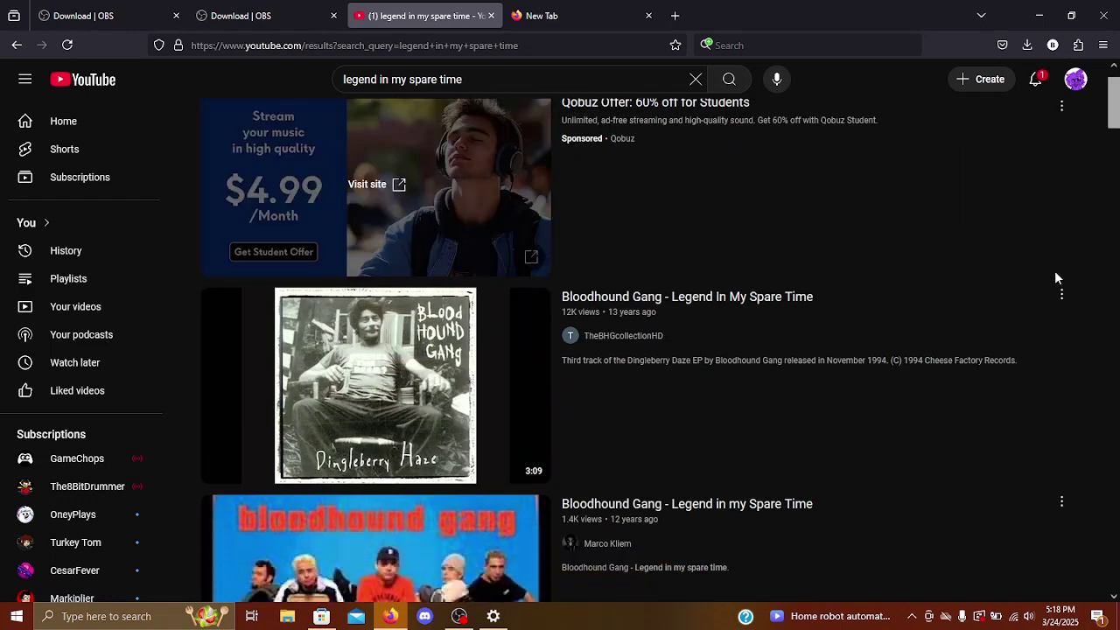
{"action": "left_click", "coordinate": [1061, 297]}
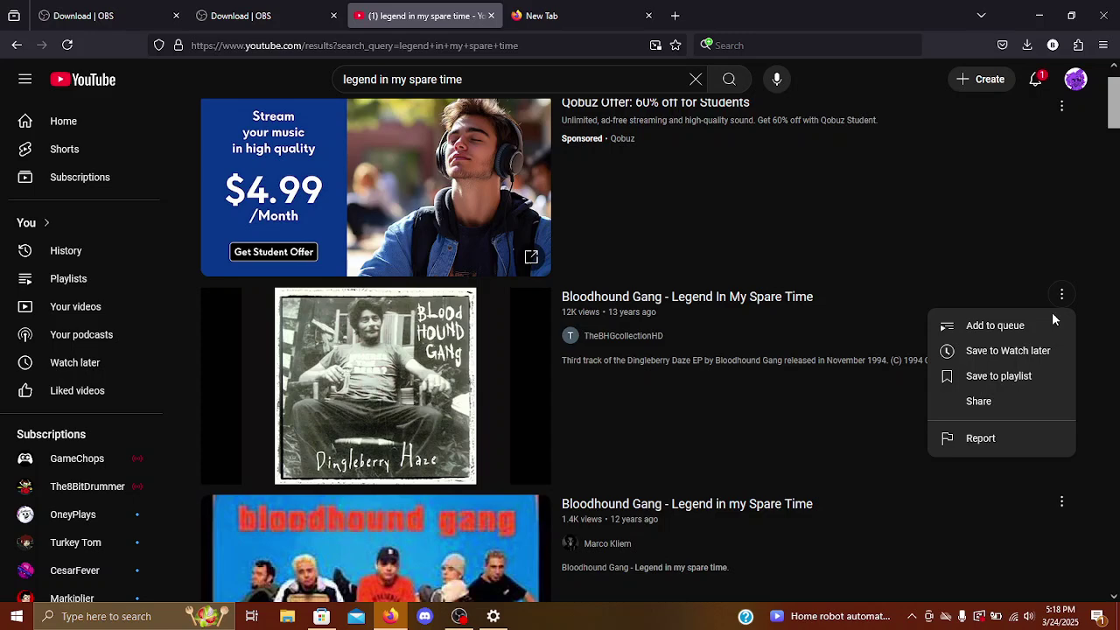
{"action": "left_click", "coordinate": [1006, 400]}
{"action": "left_click", "coordinate": [692, 407]}
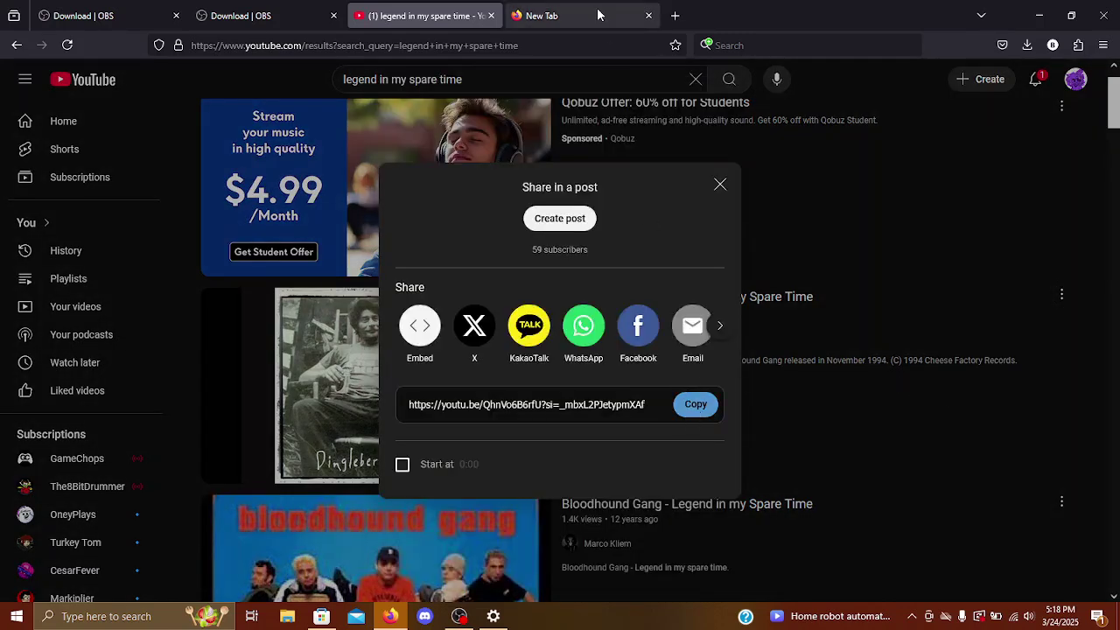
{"action": "left_click", "coordinate": [581, 17]}
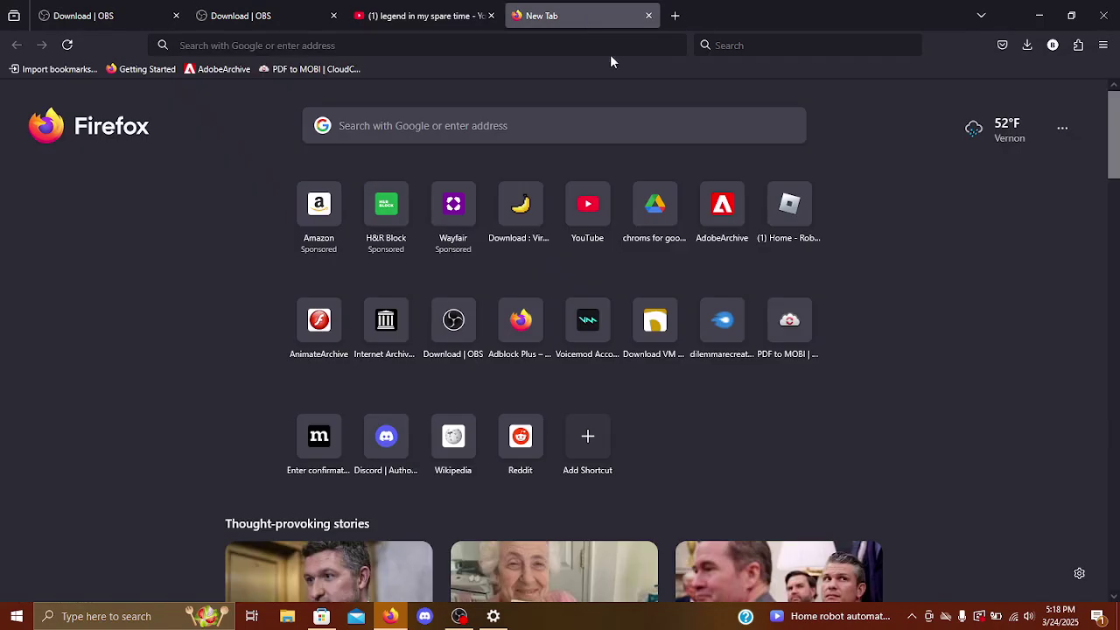
Search for cobalt tools and paste the copied YouTube link into cobalt.tools' link field
{"action": "left_click", "coordinate": [584, 45]}
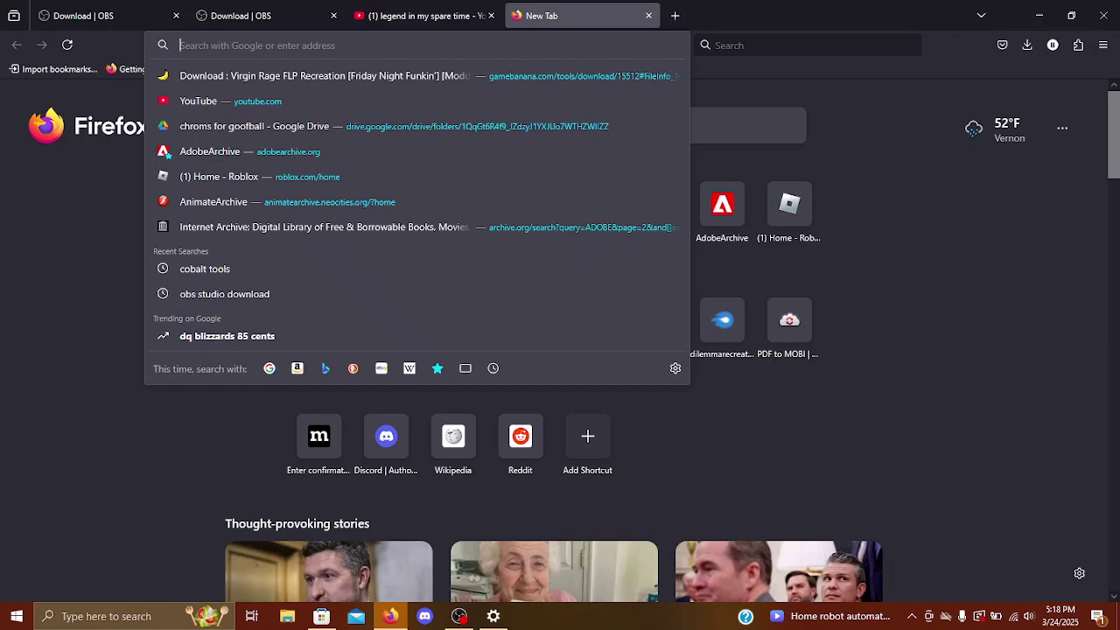
{"action": "type", "text": "cobalt tools"}
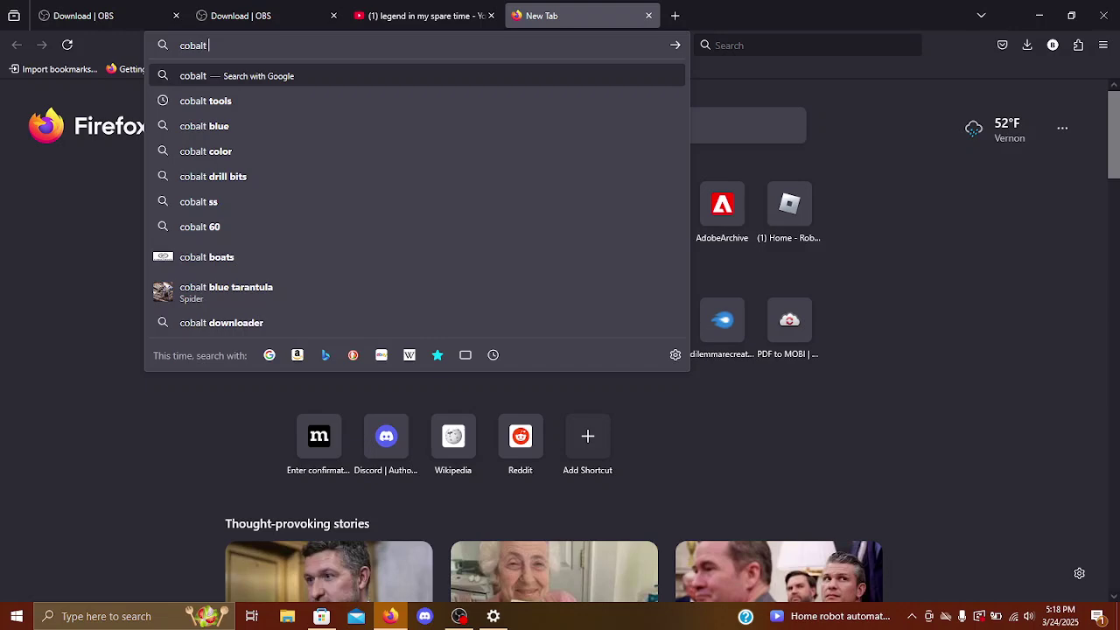
{"action": "key", "text": "Return"}
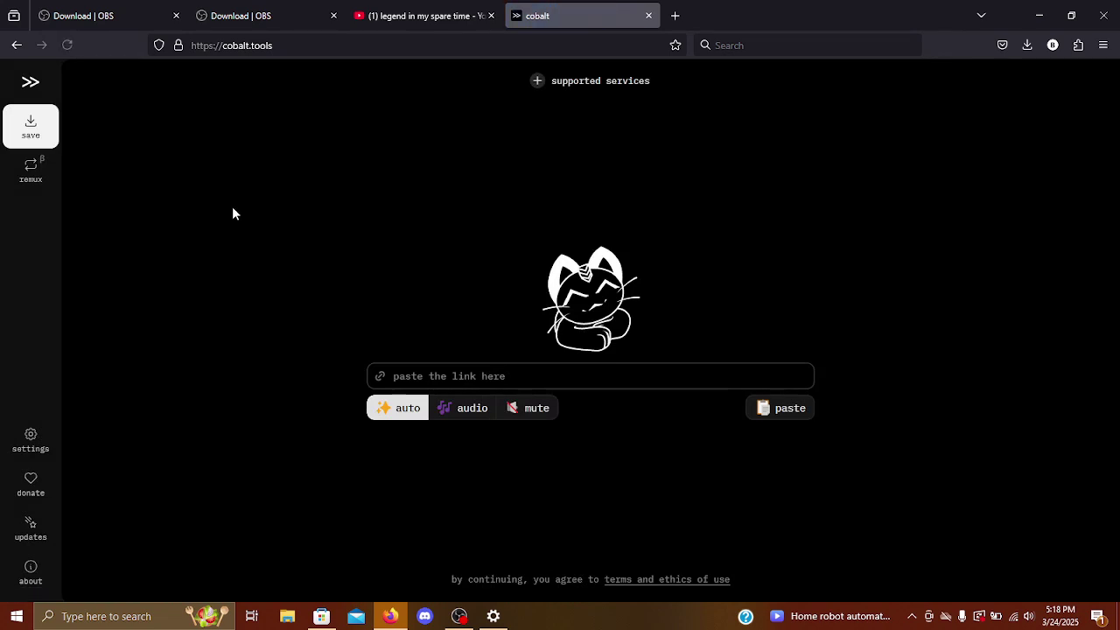
{"action": "left_click", "coordinate": [764, 408]}
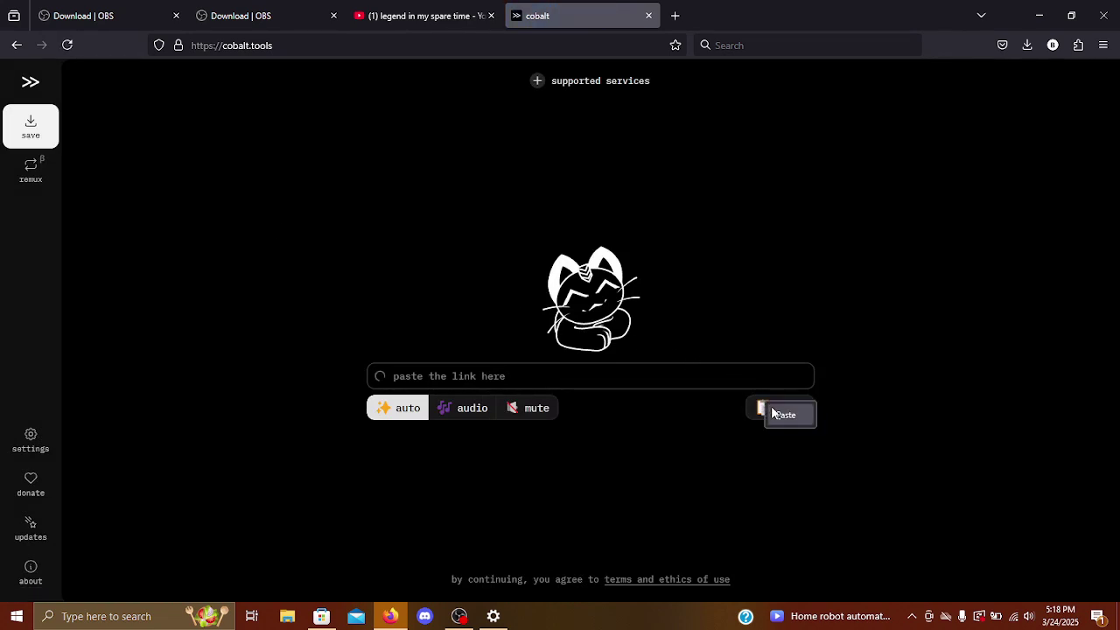
{"action": "left_click", "coordinate": [774, 414]}
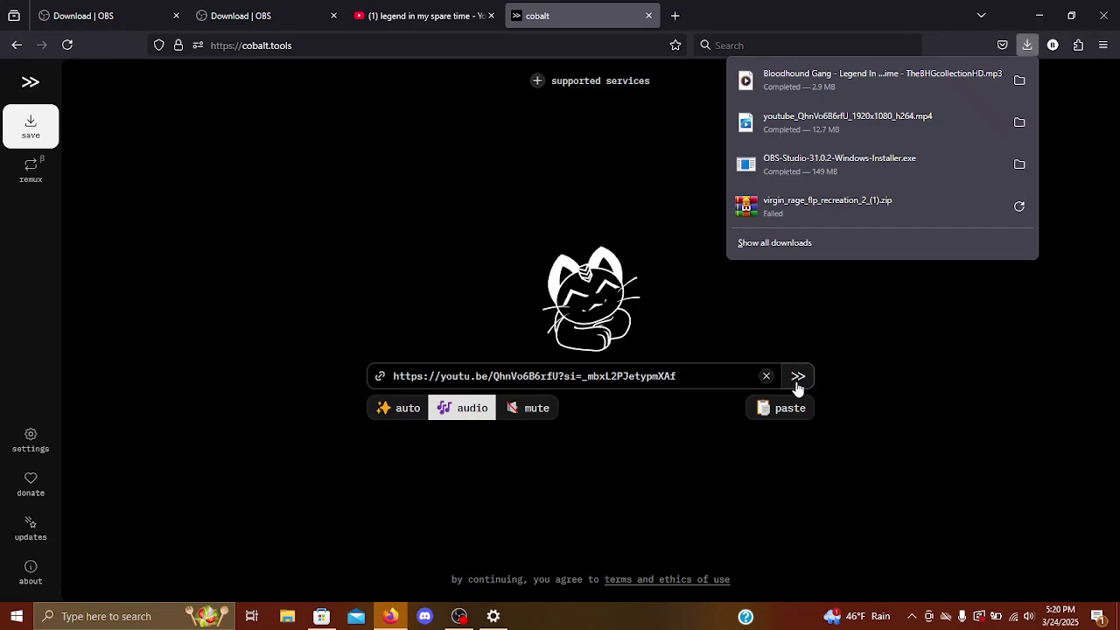
Open Microsoft Store, search for itunes, and install iTunes from its product page
{"action": "mouse_move", "coordinate": [325, 618]}
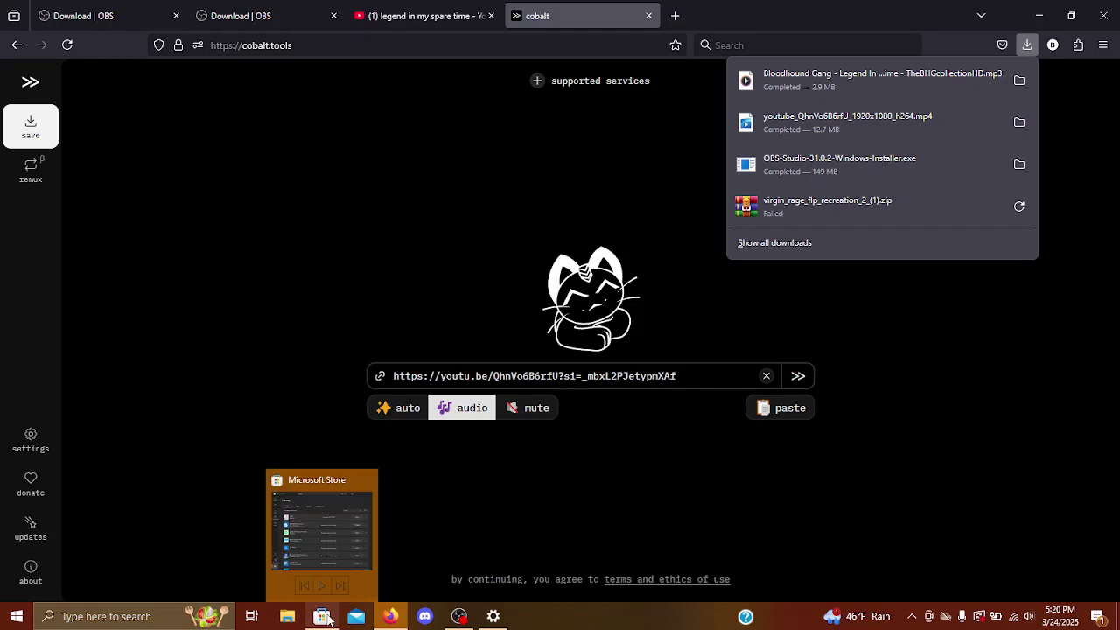
{"action": "left_click", "coordinate": [325, 617]}
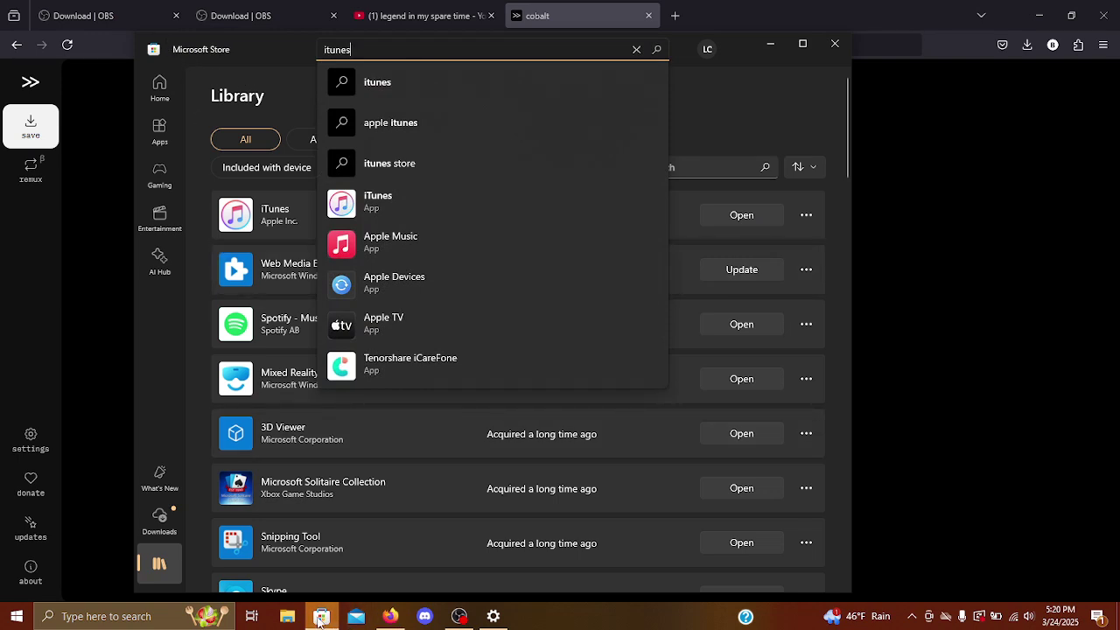
{"action": "mouse_move", "coordinate": [326, 622]}
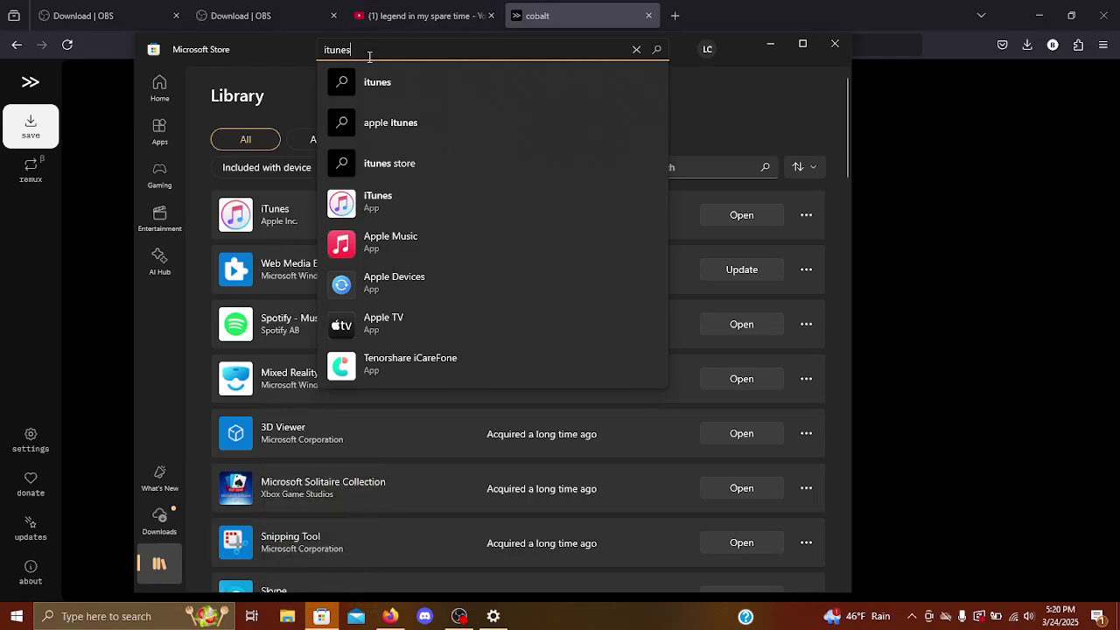
{"action": "key", "text": "Return"}
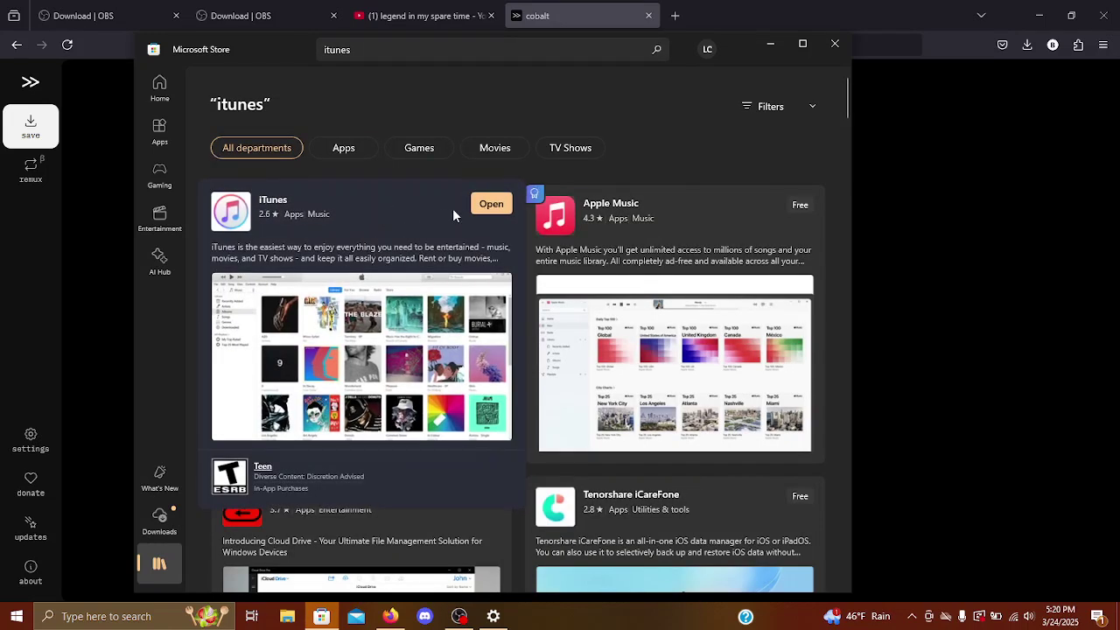
{"action": "left_click", "coordinate": [373, 213]}
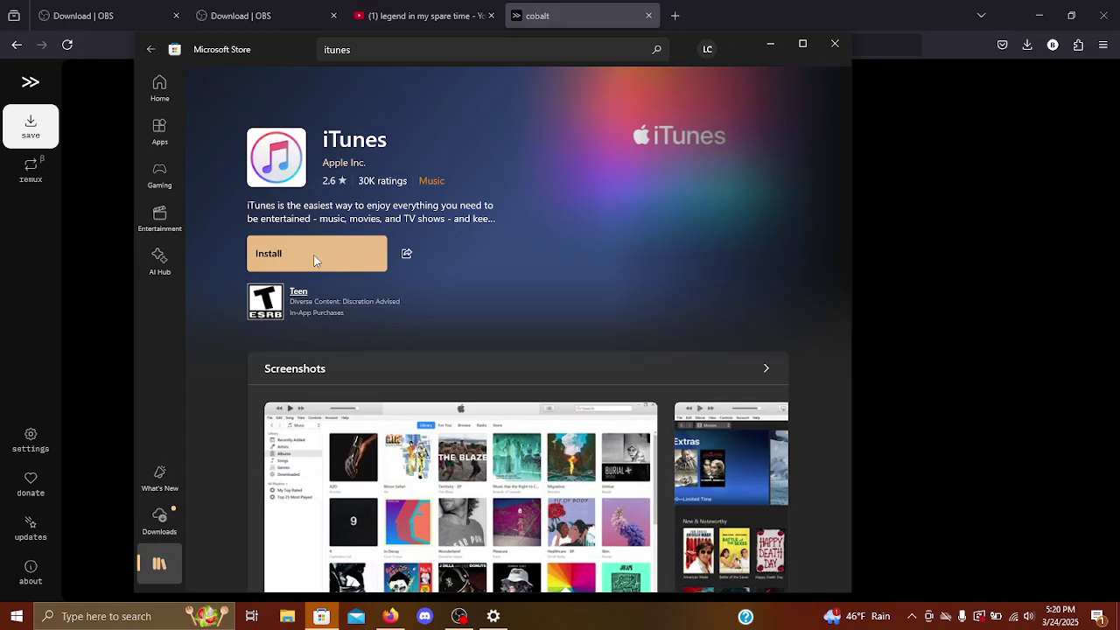
{"action": "left_click", "coordinate": [316, 254]}
Launch the newly installed iTunes and accept its software license agreement
{"action": "left_click", "coordinate": [314, 258]}
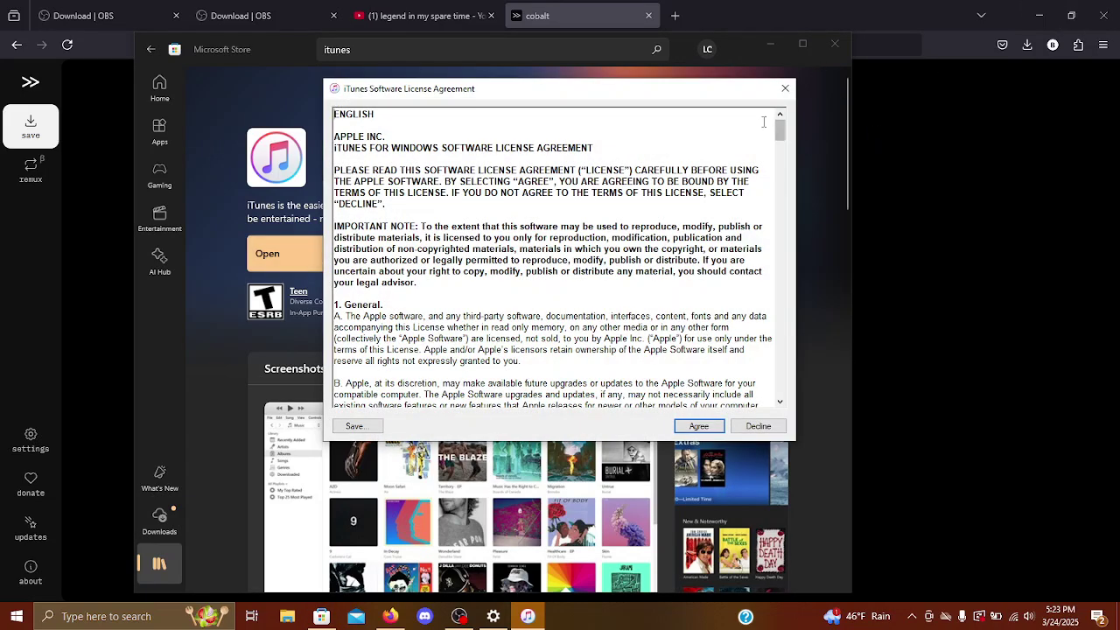
{"action": "left_click_drag", "start_coordinate": [781, 138], "coordinate": [781, 361]}
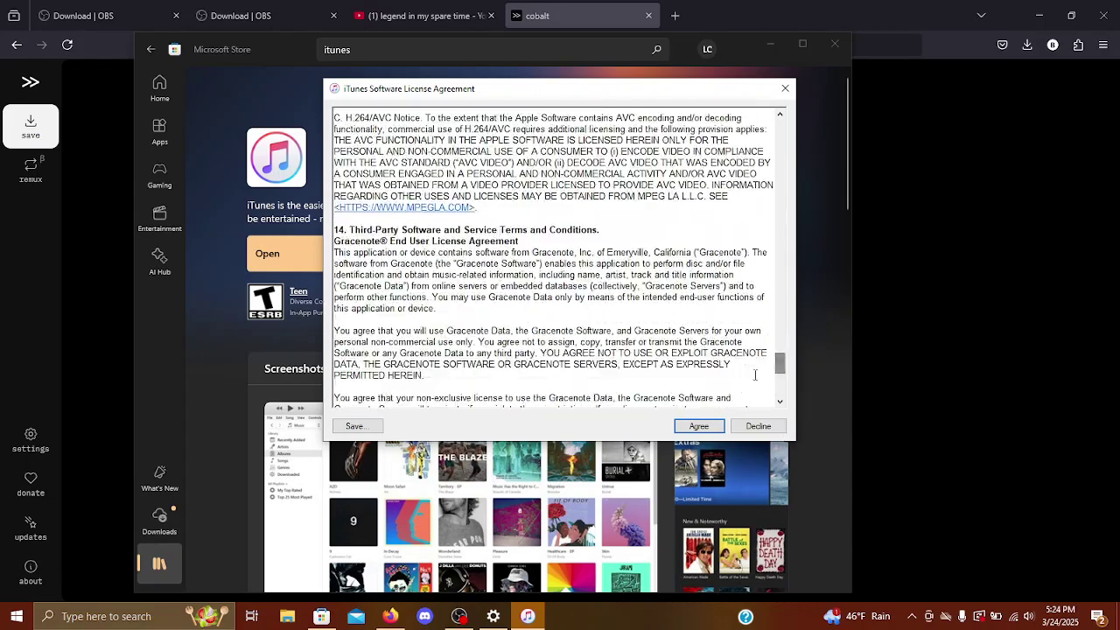
{"action": "left_click", "coordinate": [697, 426]}
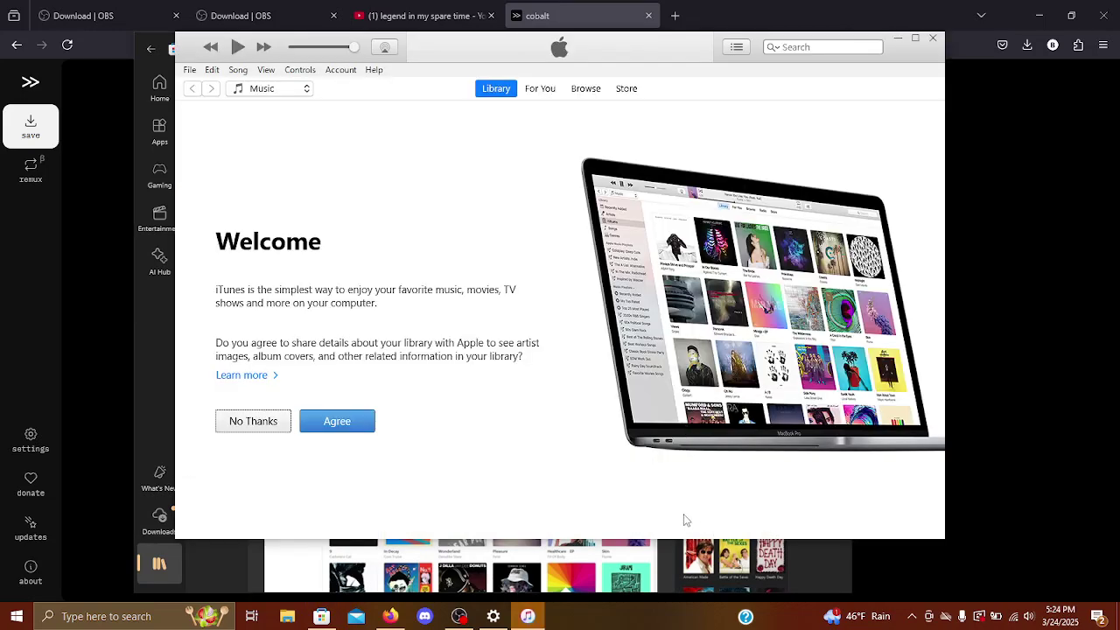
Agree to share library details with Apple on the iTunes Welcome screen
{"action": "left_click", "coordinate": [342, 425]}
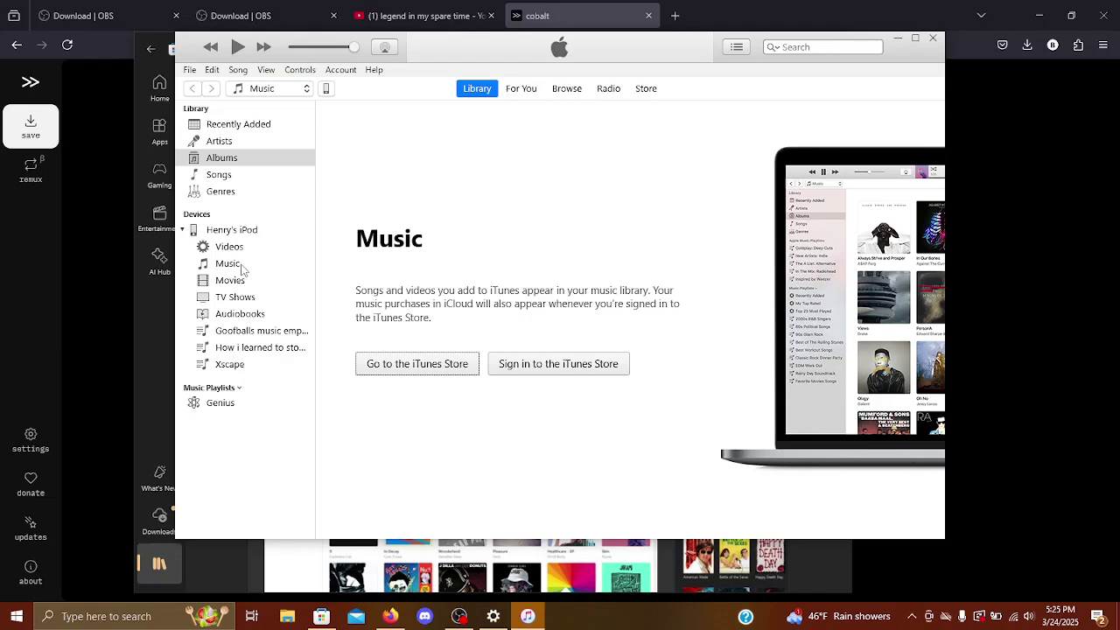
Browse the iPod's Music list, then switch to the library's Recently Added view
{"action": "left_click", "coordinate": [236, 266]}
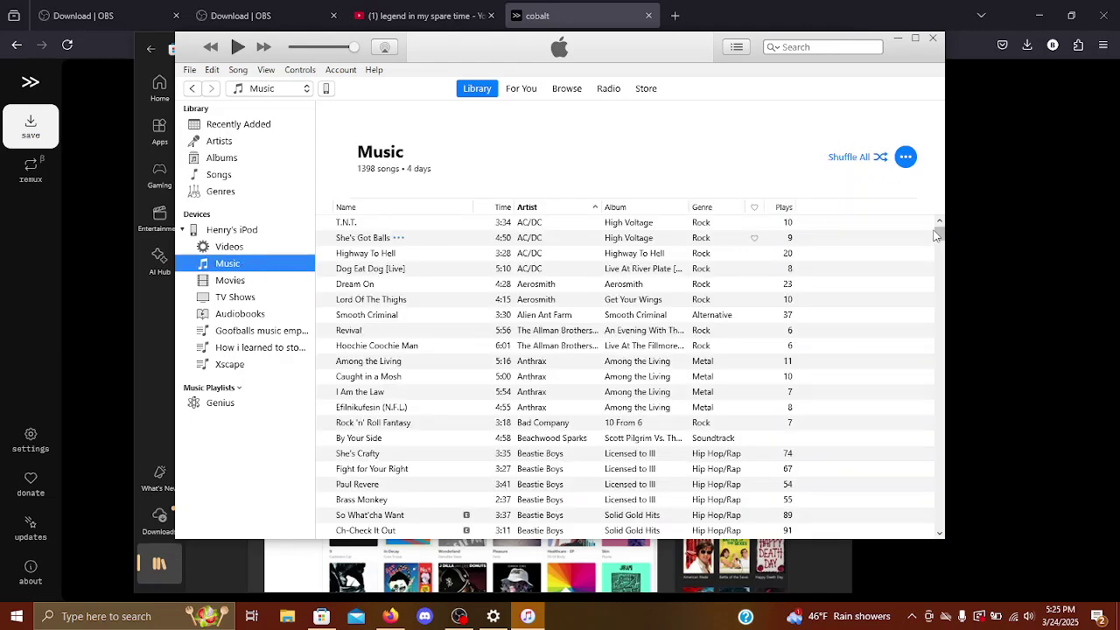
{"action": "left_click_drag", "start_coordinate": [936, 234], "coordinate": [937, 511]}
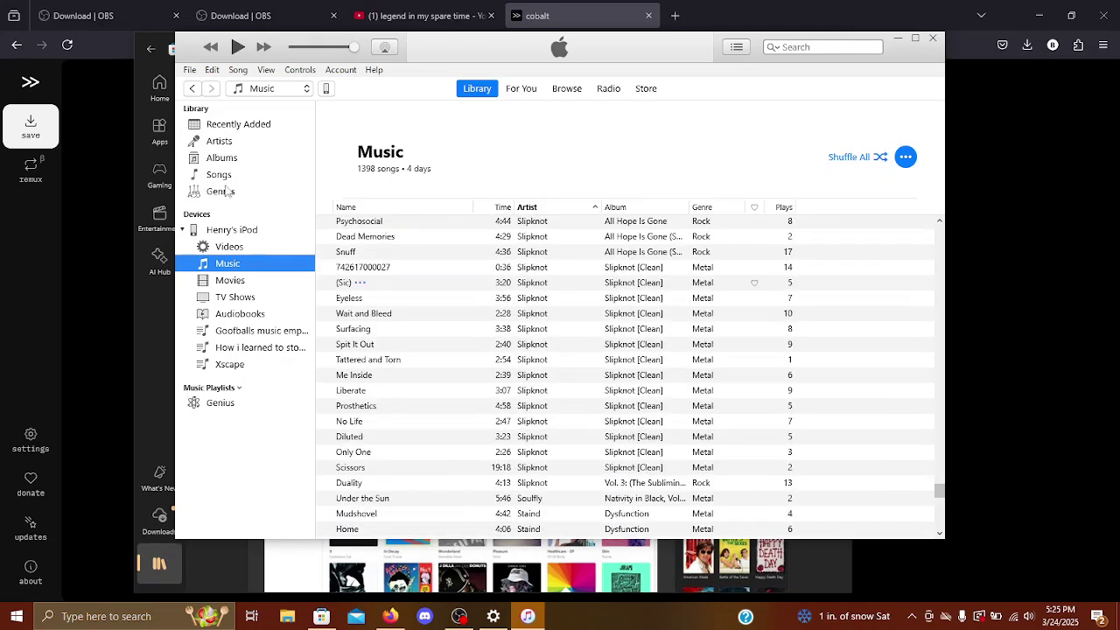
{"action": "left_click", "coordinate": [240, 127]}
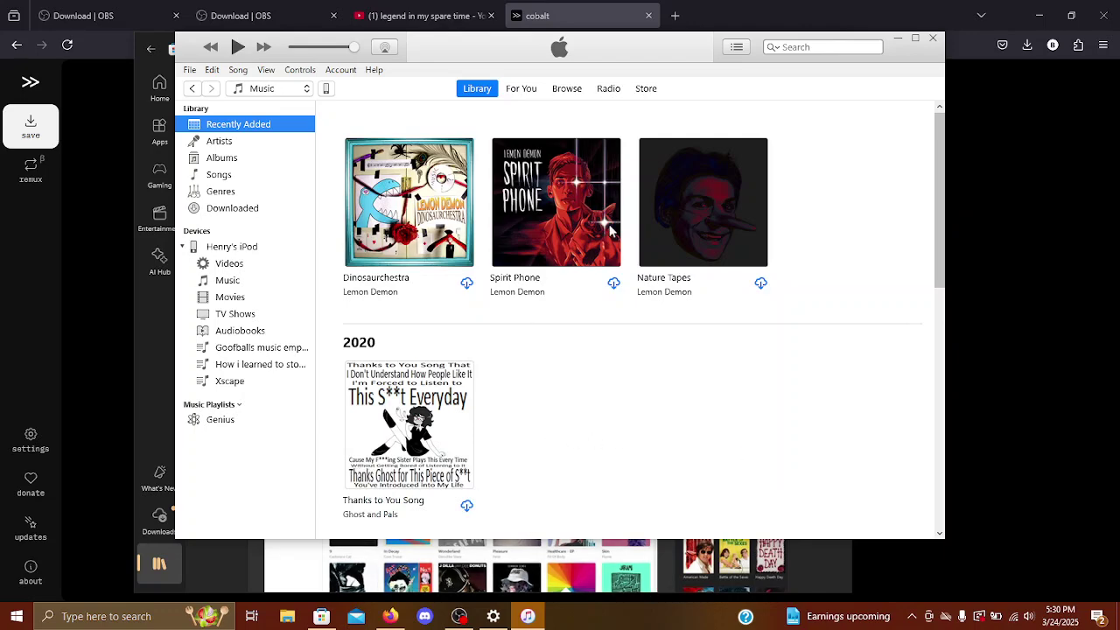
Drag the Bloodhound Gang MP3 from File Explorer's recent files into iTunes, then minimise Explorer
{"action": "left_click", "coordinate": [289, 617]}
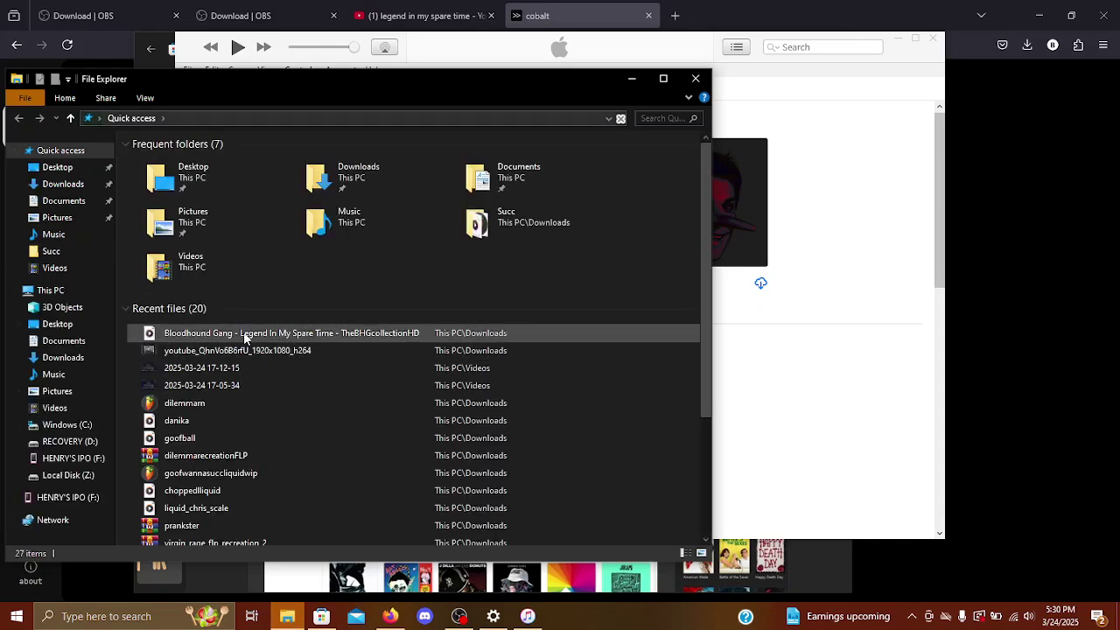
{"action": "left_click_drag", "start_coordinate": [238, 341], "coordinate": [826, 128]}
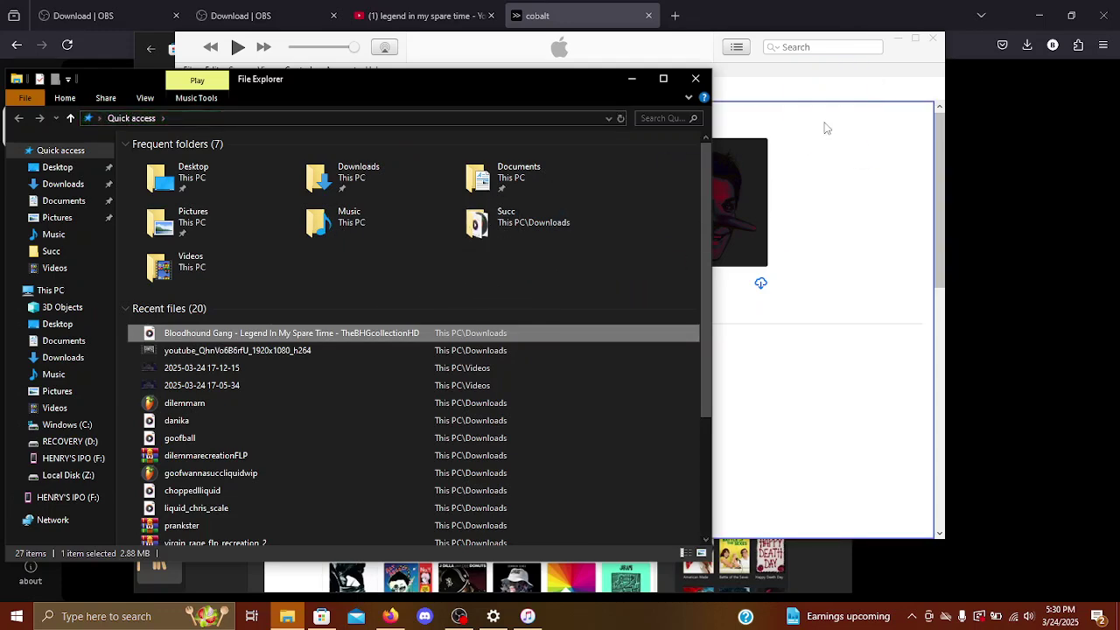
{"action": "left_click", "coordinate": [633, 79]}
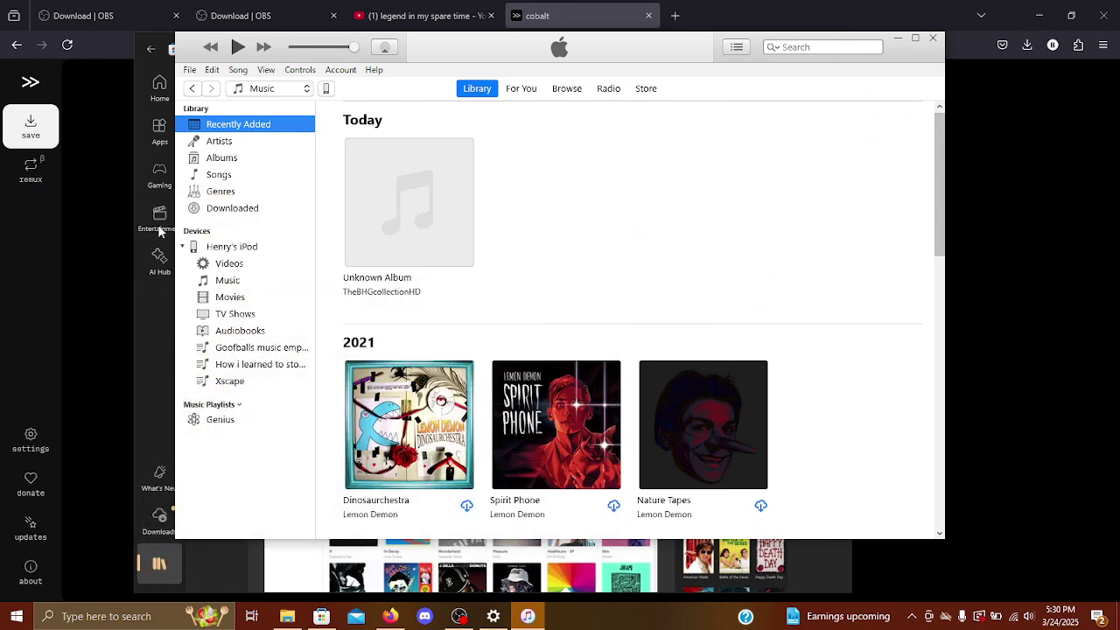
Open the Unknown Album to reveal 'Legend In My Spare Time', briefly play it, then pause
{"action": "left_click", "coordinate": [420, 197]}
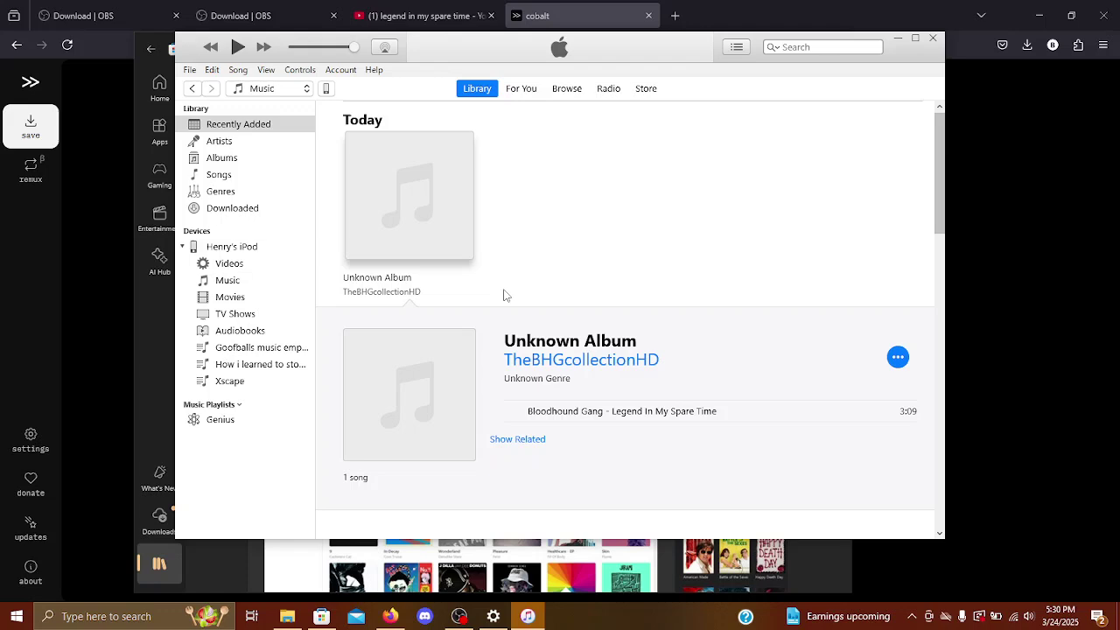
{"action": "key", "text": "space"}
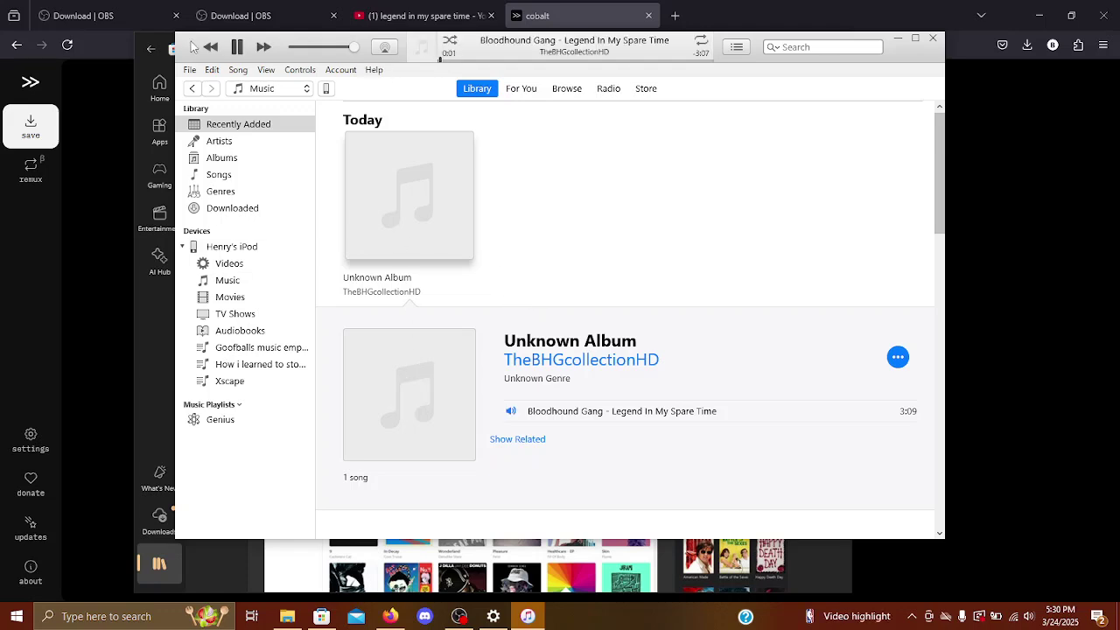
{"action": "left_click", "coordinate": [240, 50]}
{"action": "scroll", "coordinate": [937, 237], "scroll_direction": "down", "scroll_amount": 1}
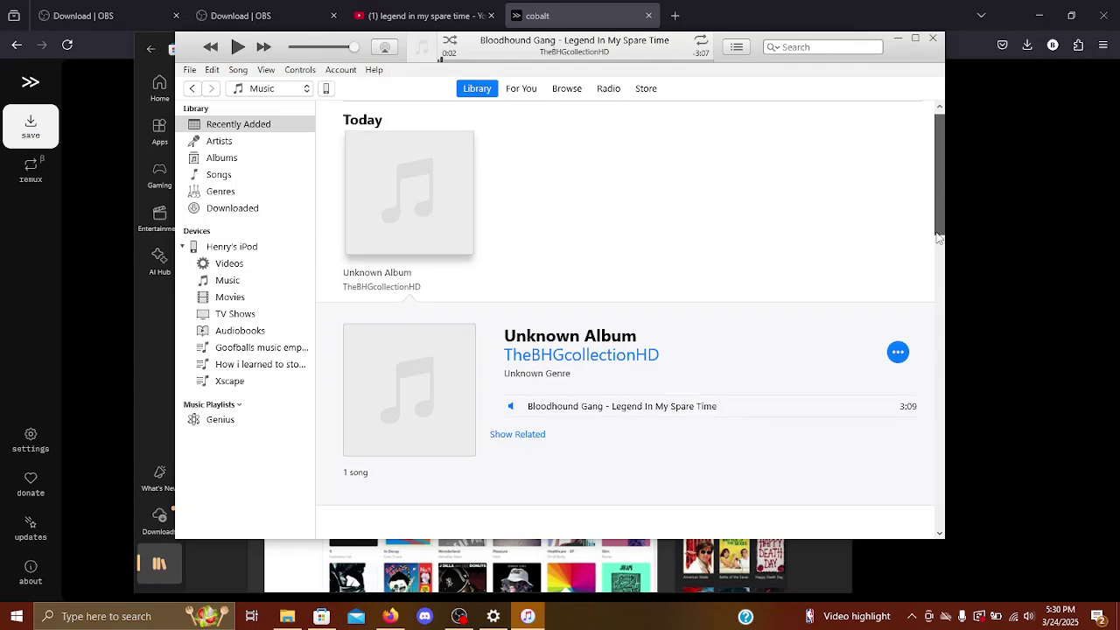
{"action": "scroll", "coordinate": [937, 236], "scroll_direction": "down", "scroll_amount": 3}
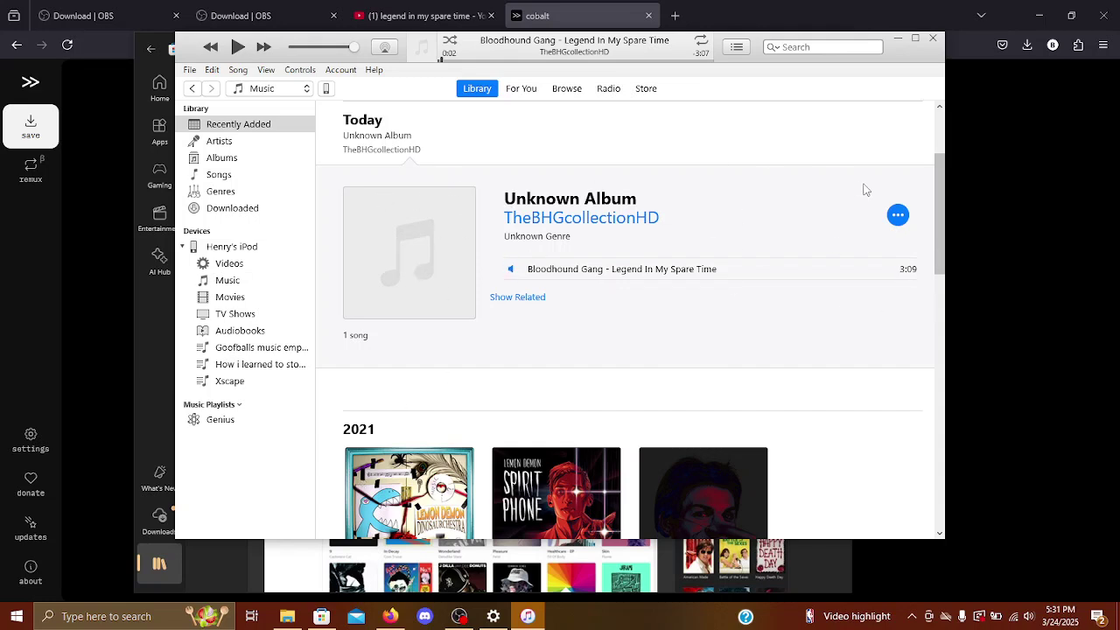
{"action": "scroll", "coordinate": [941, 192], "scroll_direction": "up", "scroll_amount": 2}
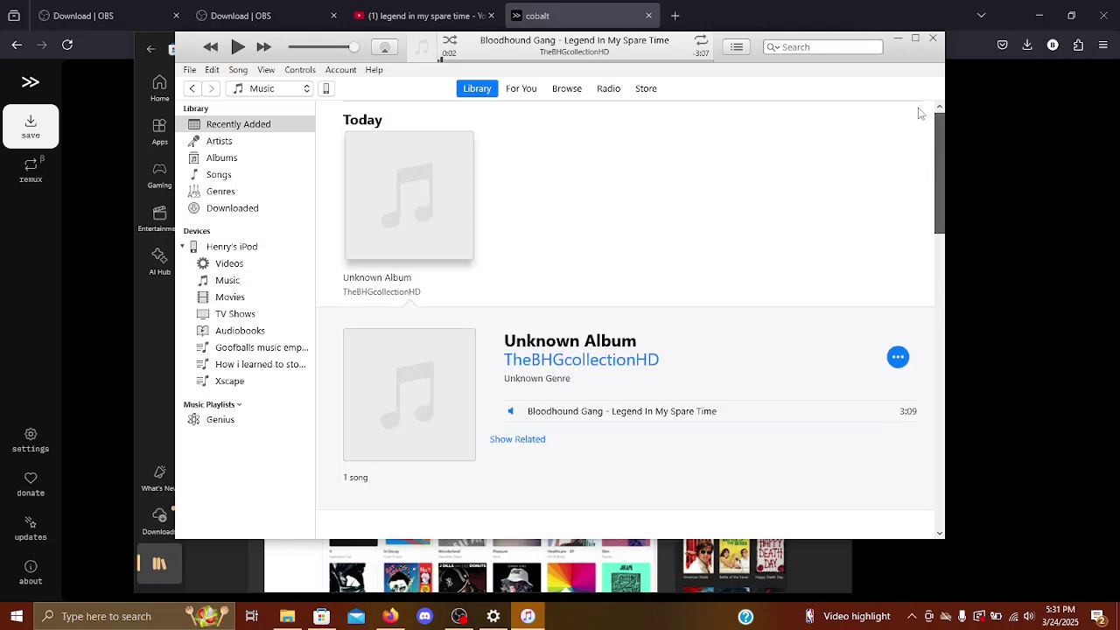
Open the Unknown Album's info window on its Artwork section and start adding cover art
{"action": "right_click", "coordinate": [401, 220]}
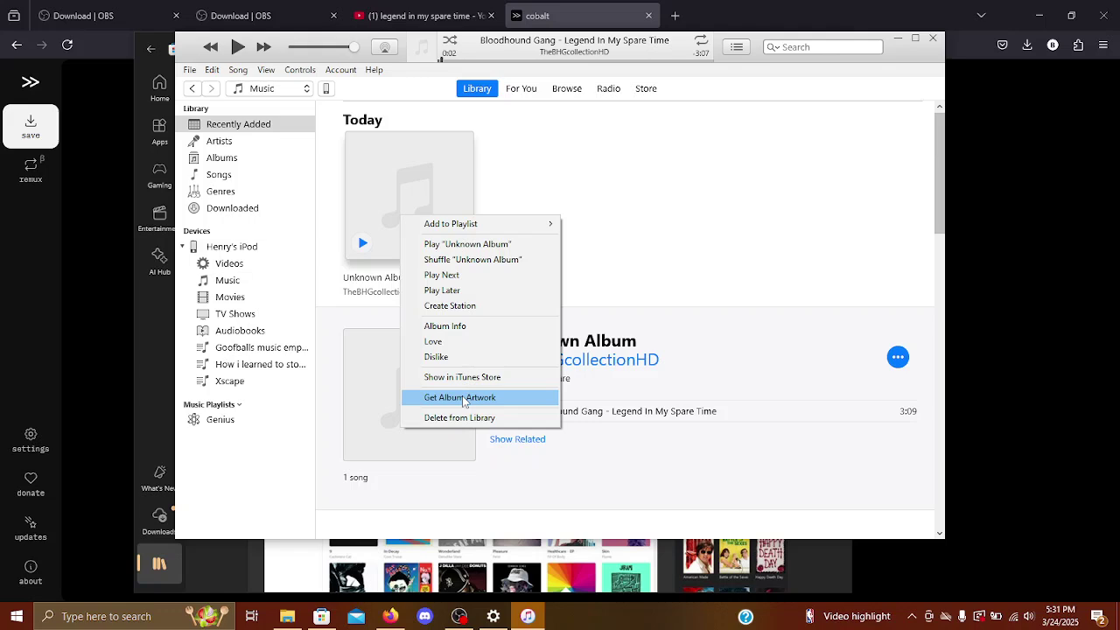
{"action": "left_click", "coordinate": [470, 326]}
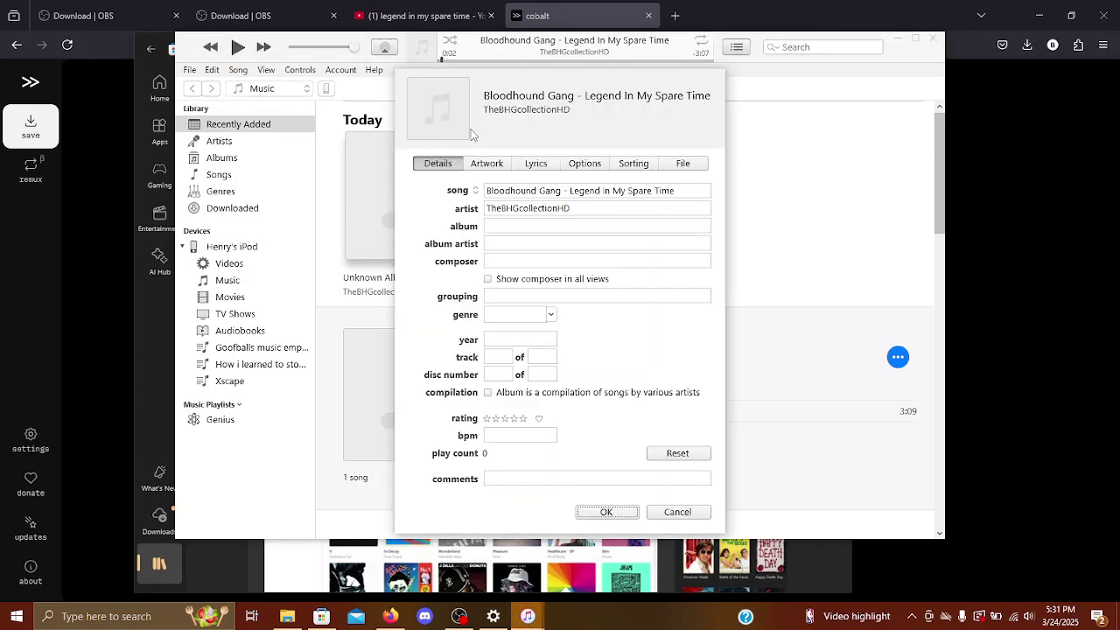
{"action": "left_click", "coordinate": [486, 164]}
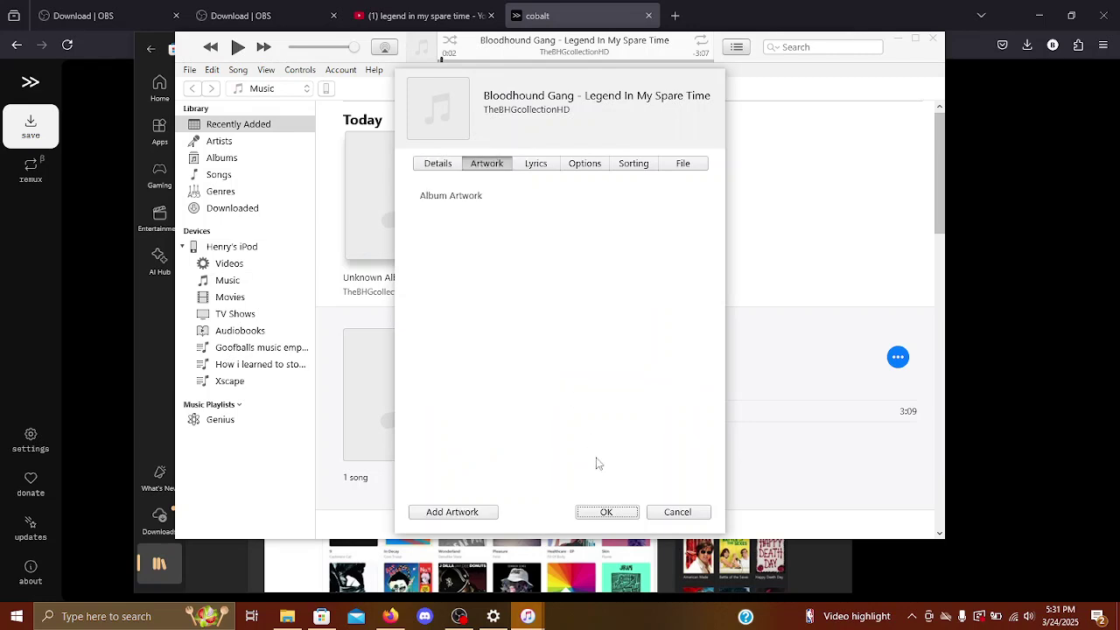
{"action": "left_click", "coordinate": [483, 513]}
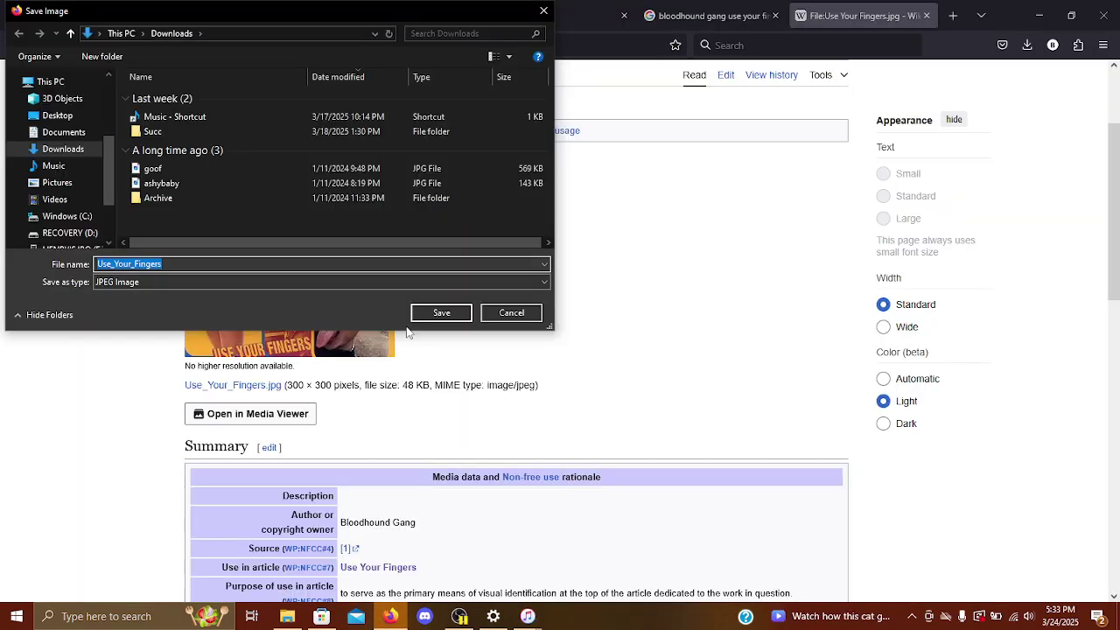
Save Wikipedia's cover image into Downloads under the file name Use_Your_Fingers
{"action": "left_click", "coordinate": [63, 154]}
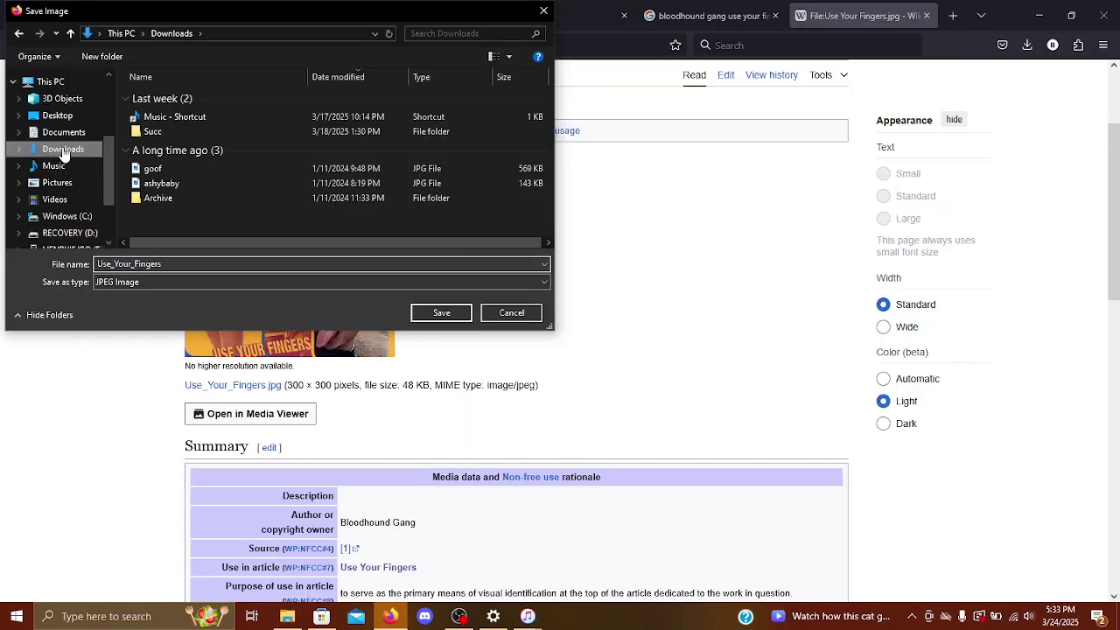
{"action": "double_click", "coordinate": [181, 262]}
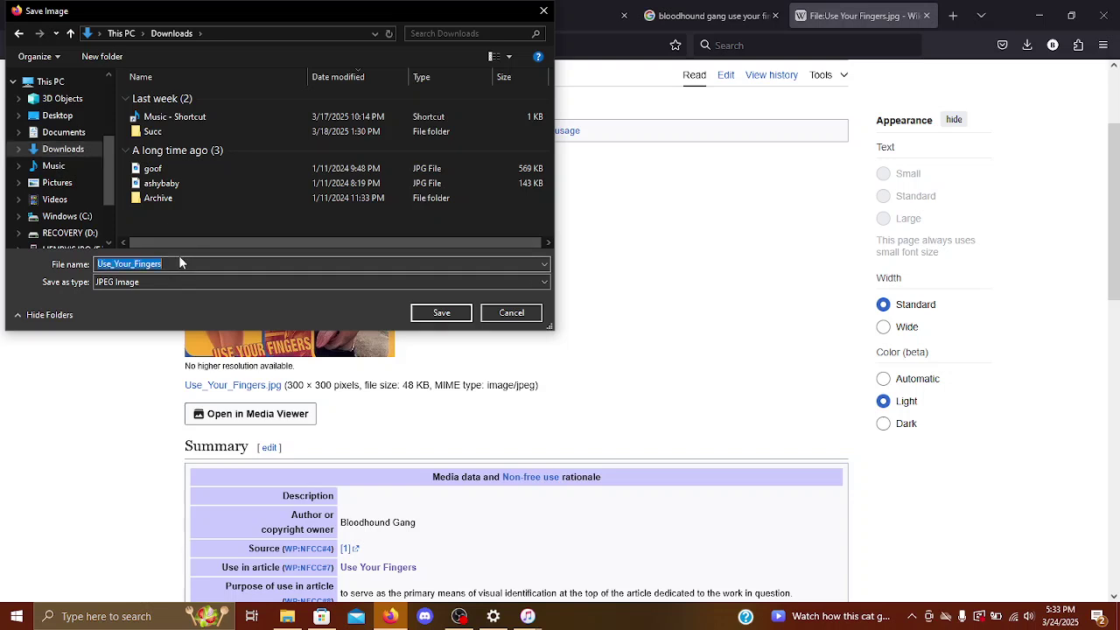
{"action": "left_click", "coordinate": [450, 314]}
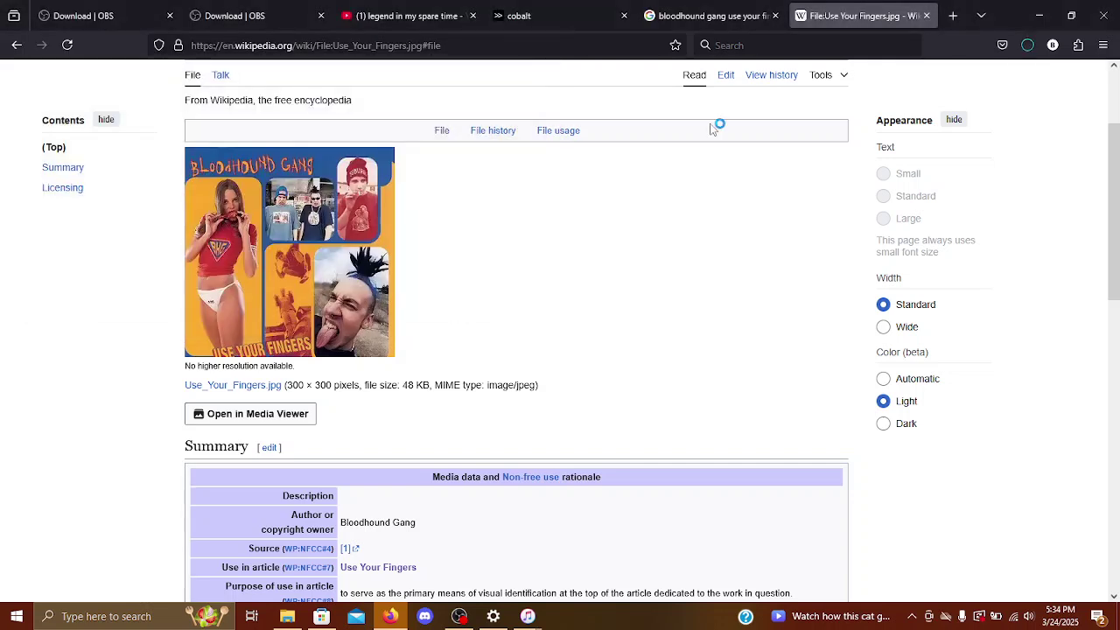
Back in iTunes, add Use_Your_Fingers from Downloads as the track's album artwork
{"action": "key", "text": "alt+Tab"}
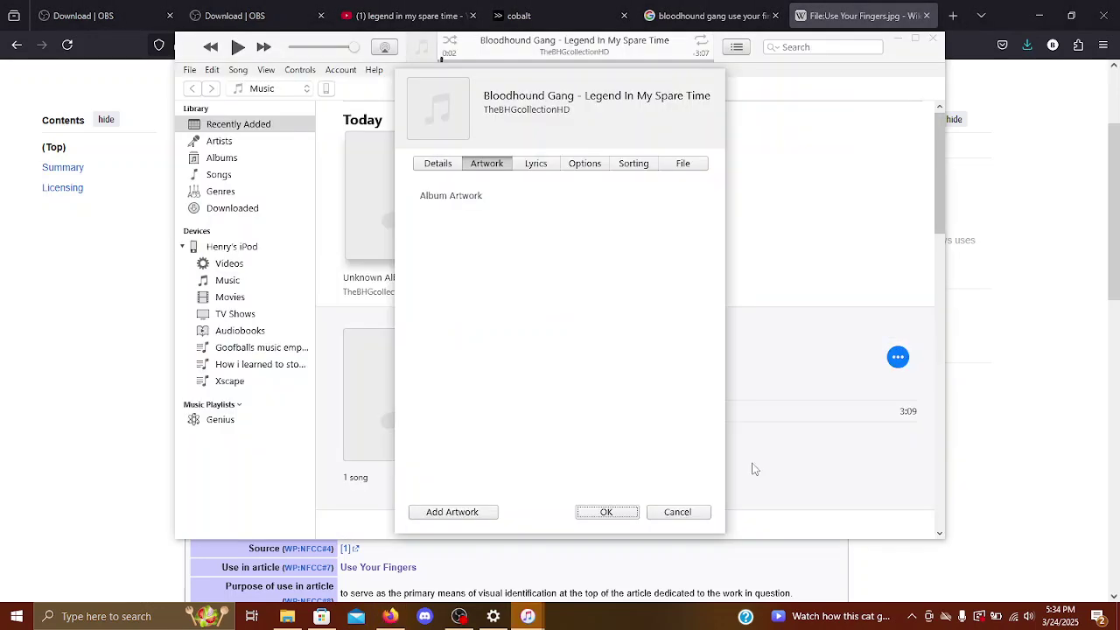
{"action": "left_click", "coordinate": [475, 516]}
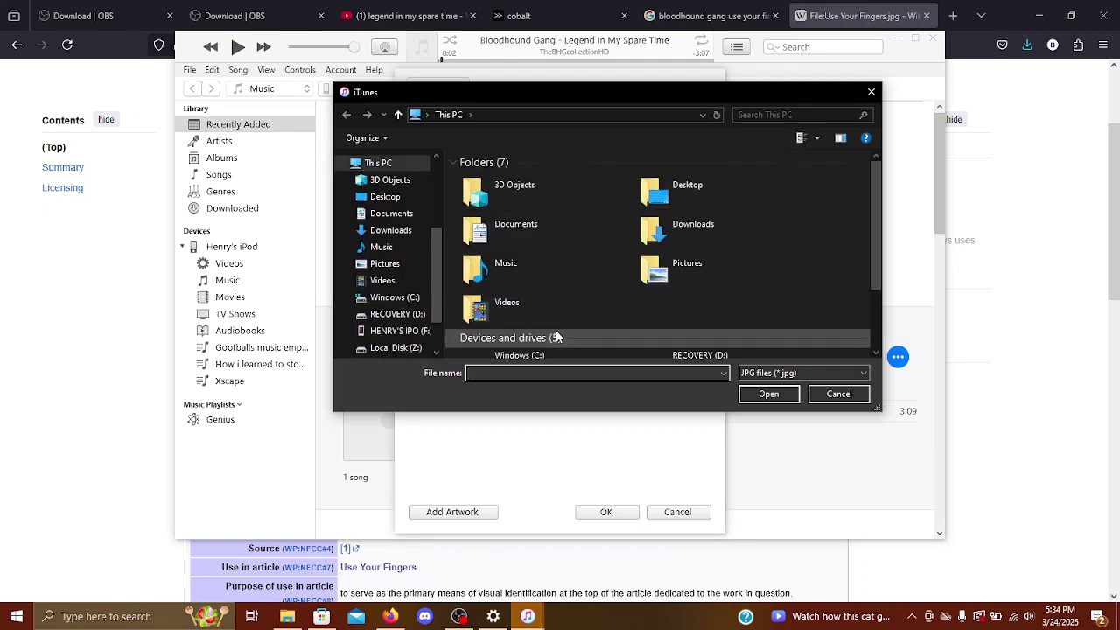
{"action": "double_click", "coordinate": [695, 222]}
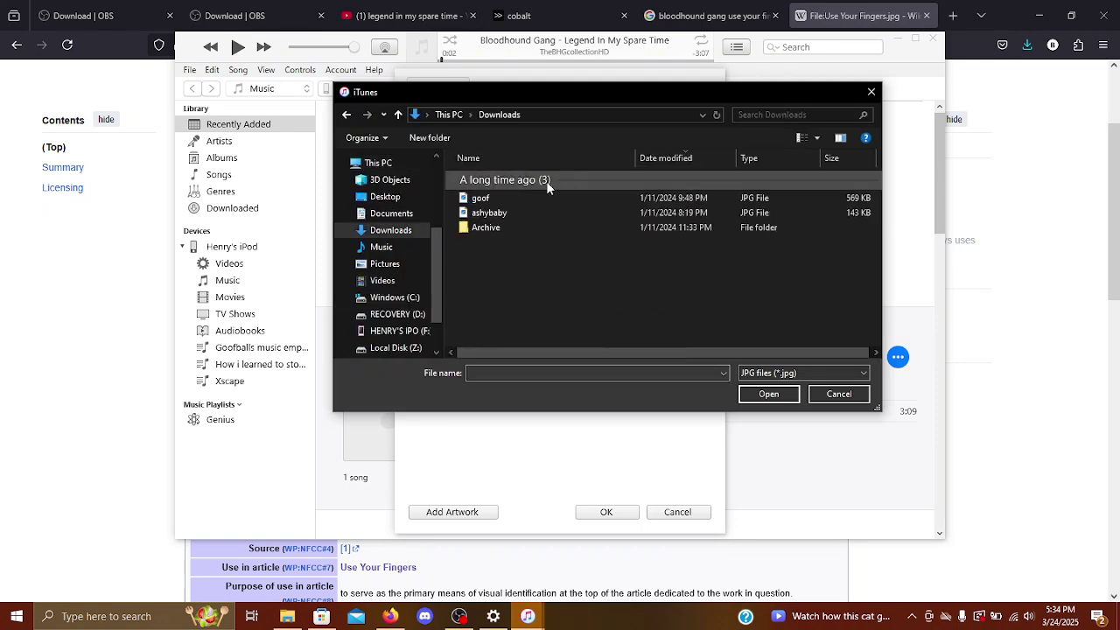
{"action": "left_click", "coordinate": [535, 199]}
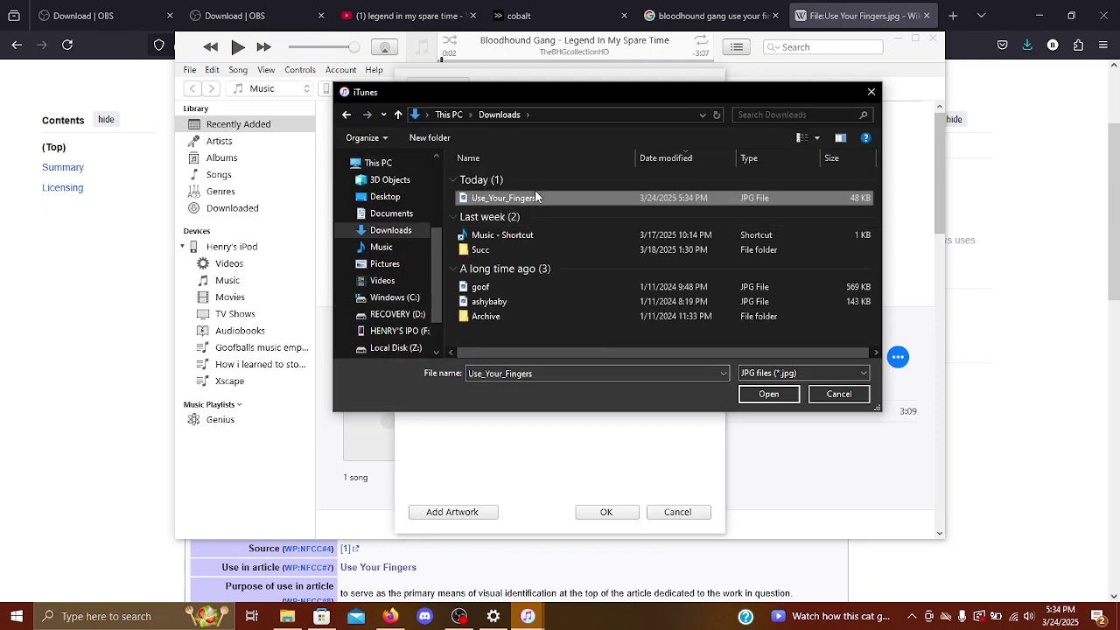
{"action": "left_click", "coordinate": [777, 395]}
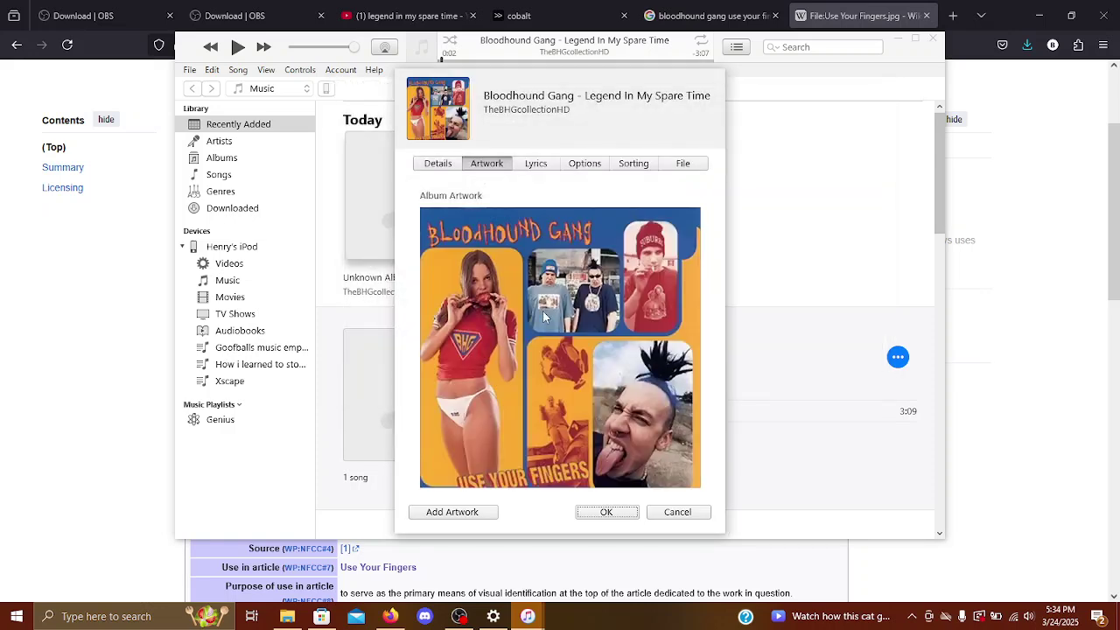
{"action": "left_click", "coordinate": [596, 515]}
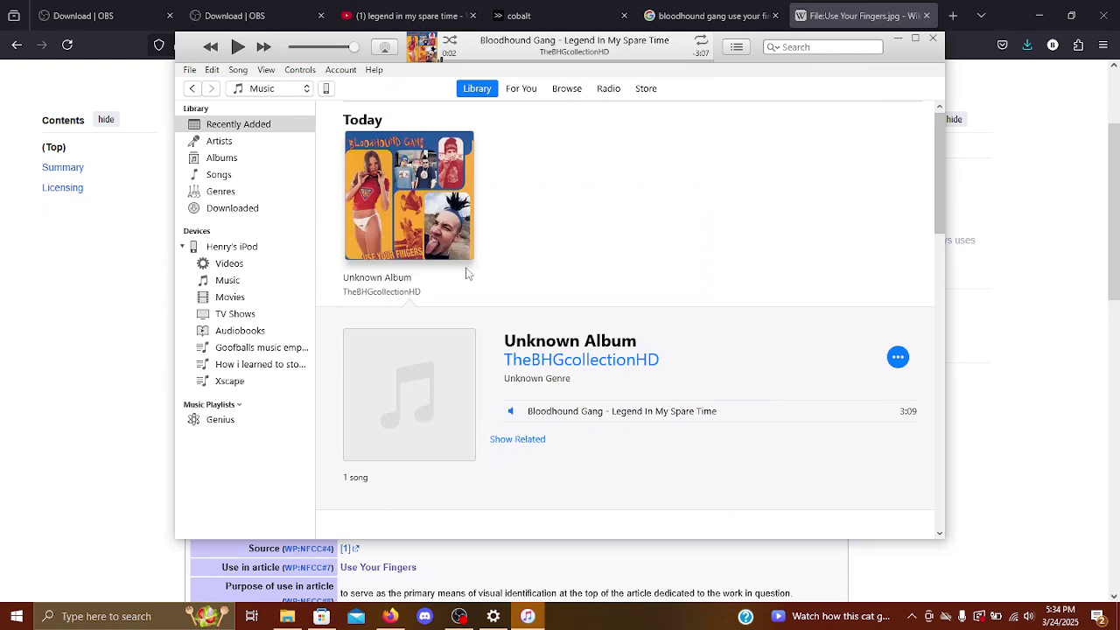
Confirm in the song's Info window that the Use Your Fingers artwork is applied
{"action": "right_click", "coordinate": [592, 420]}
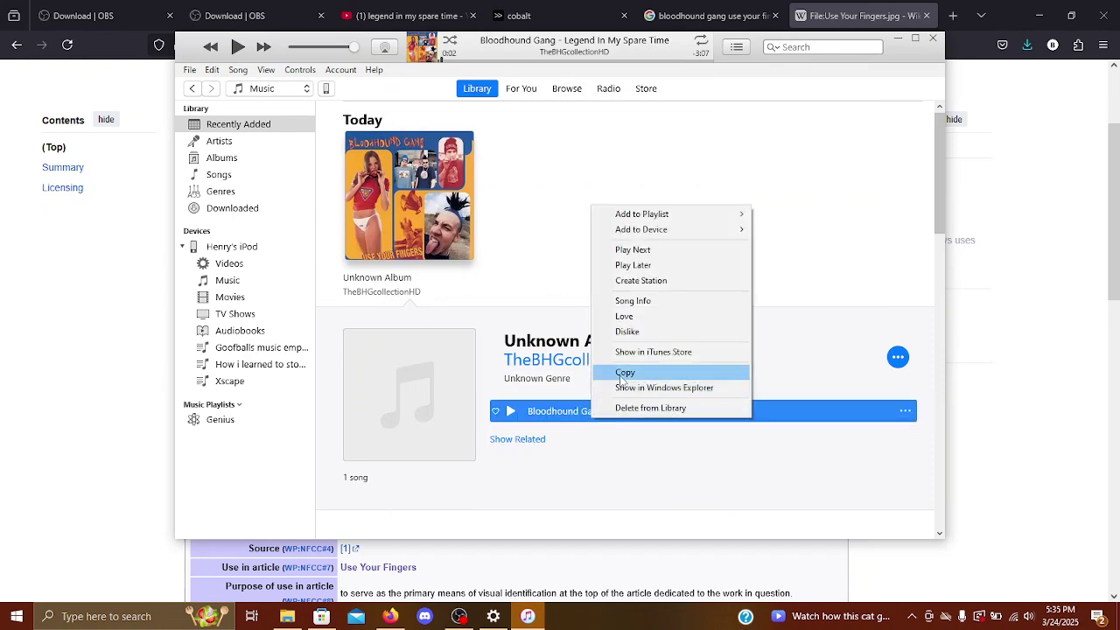
{"action": "left_click", "coordinate": [592, 299]}
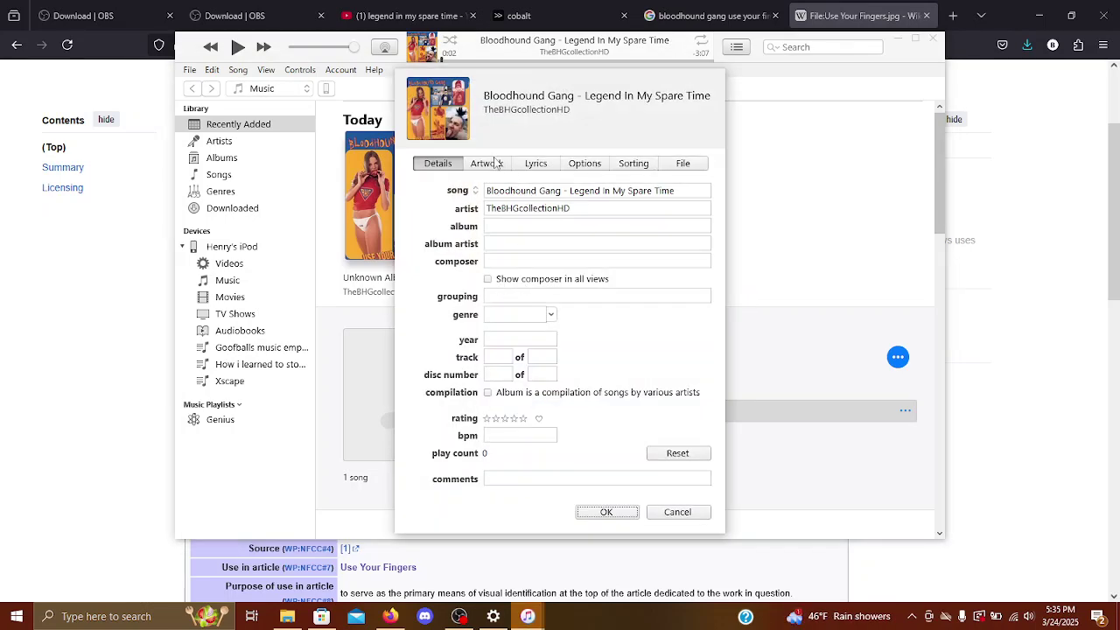
{"action": "left_click", "coordinate": [497, 163]}
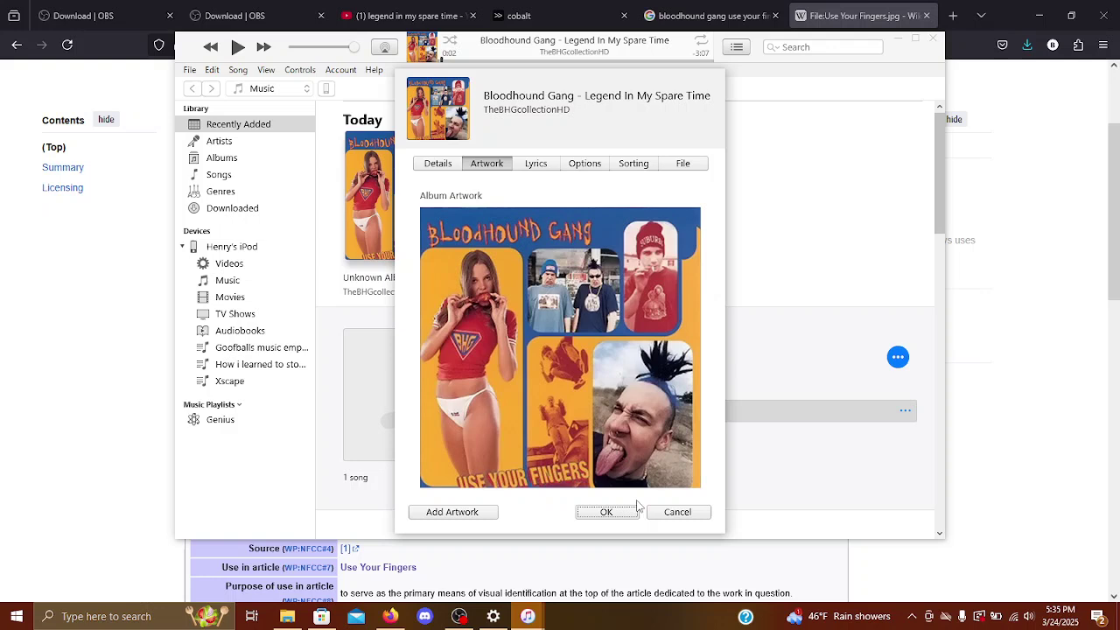
{"action": "left_click", "coordinate": [676, 513]}
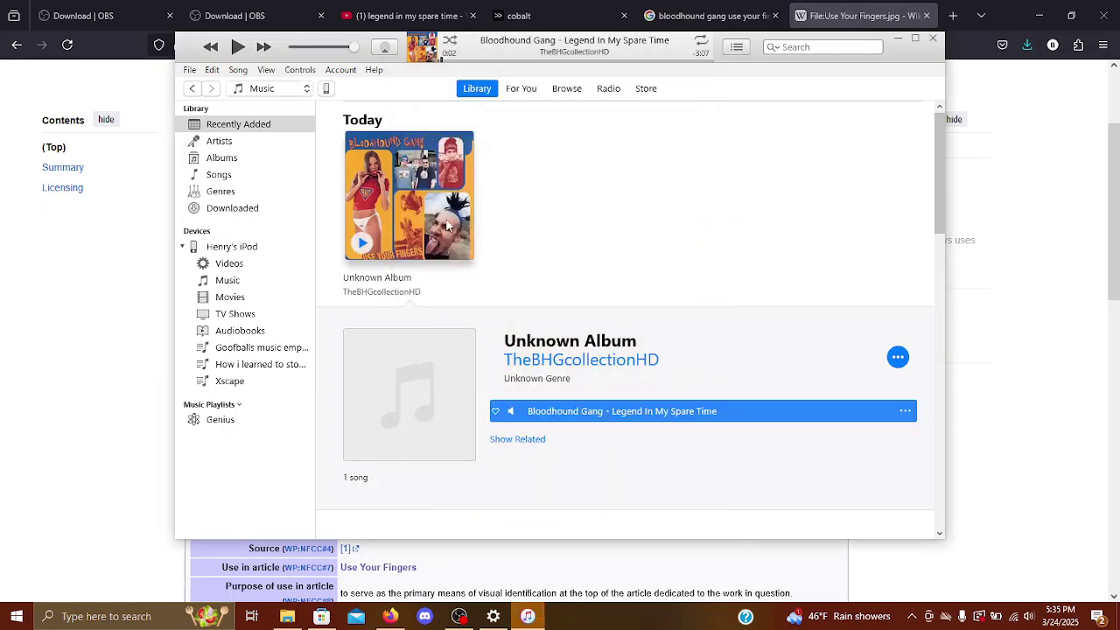
Drag the Unknown Album tile onto the connected iPod under Devices to copy it
{"action": "left_click_drag", "start_coordinate": [449, 218], "coordinate": [229, 285]}
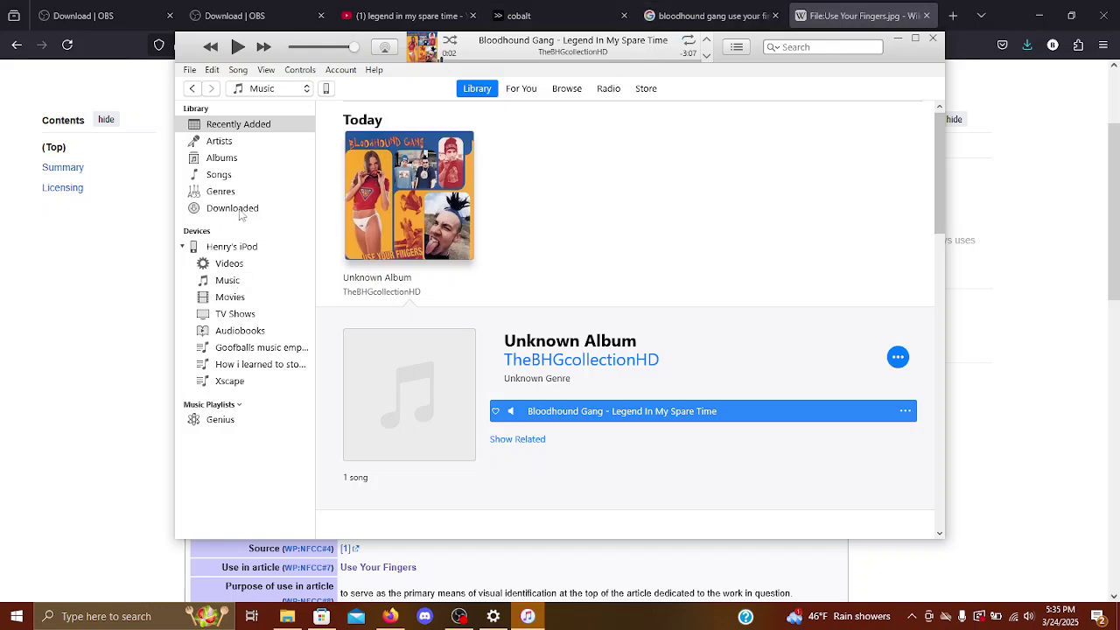
{"action": "mouse_move", "coordinate": [383, 200]}
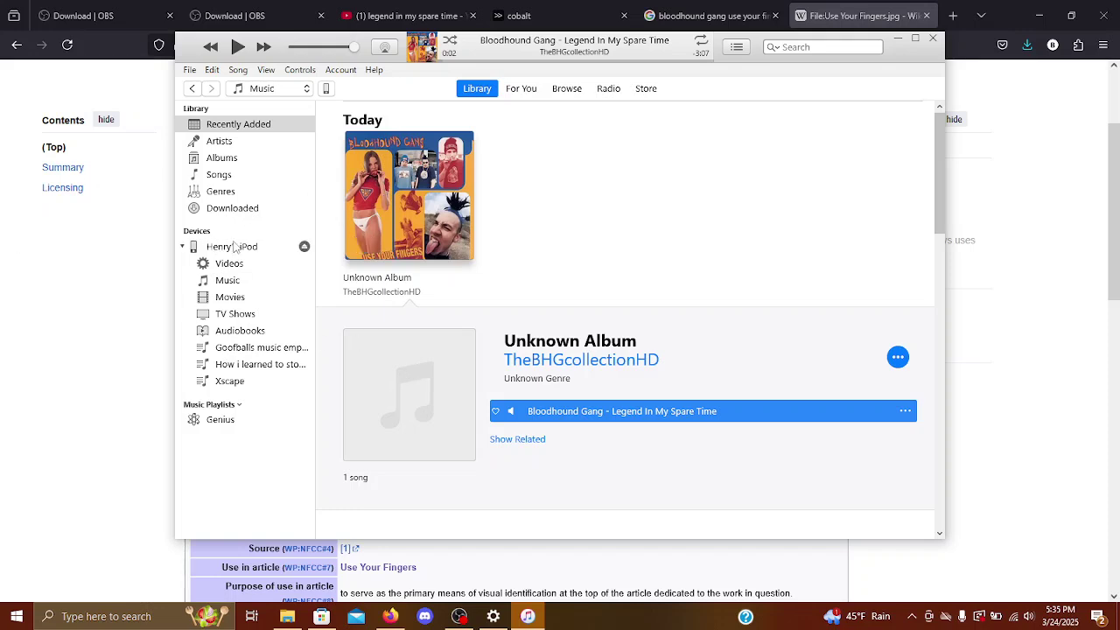
Eject the iPod using the eject button beside it in the Devices sidebar
{"action": "mouse_move", "coordinate": [304, 248]}
{"action": "left_click", "coordinate": [305, 249]}
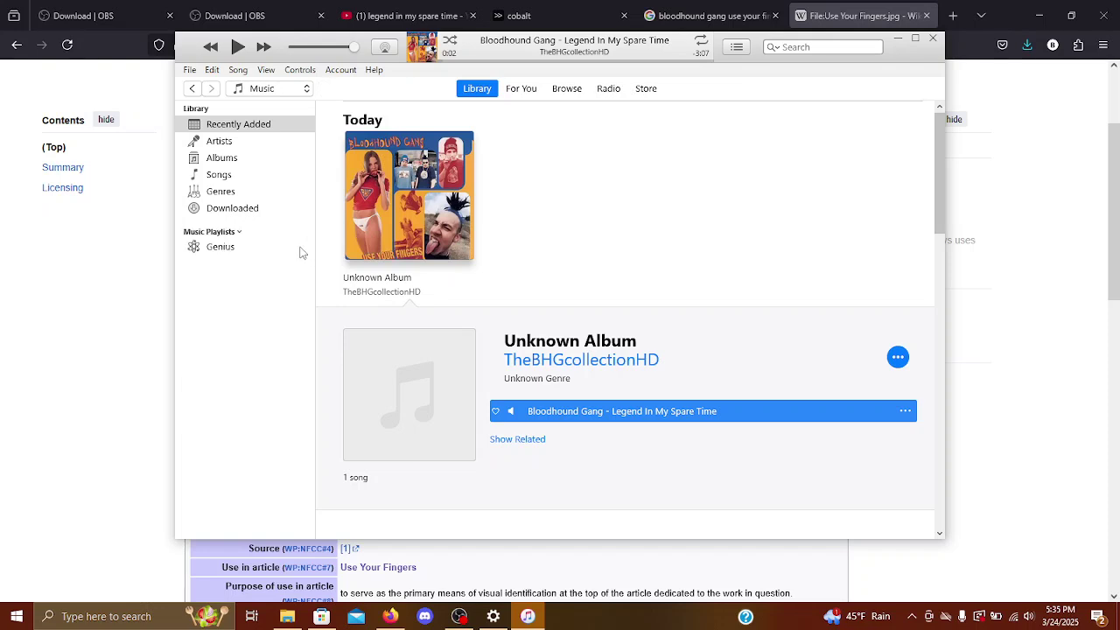